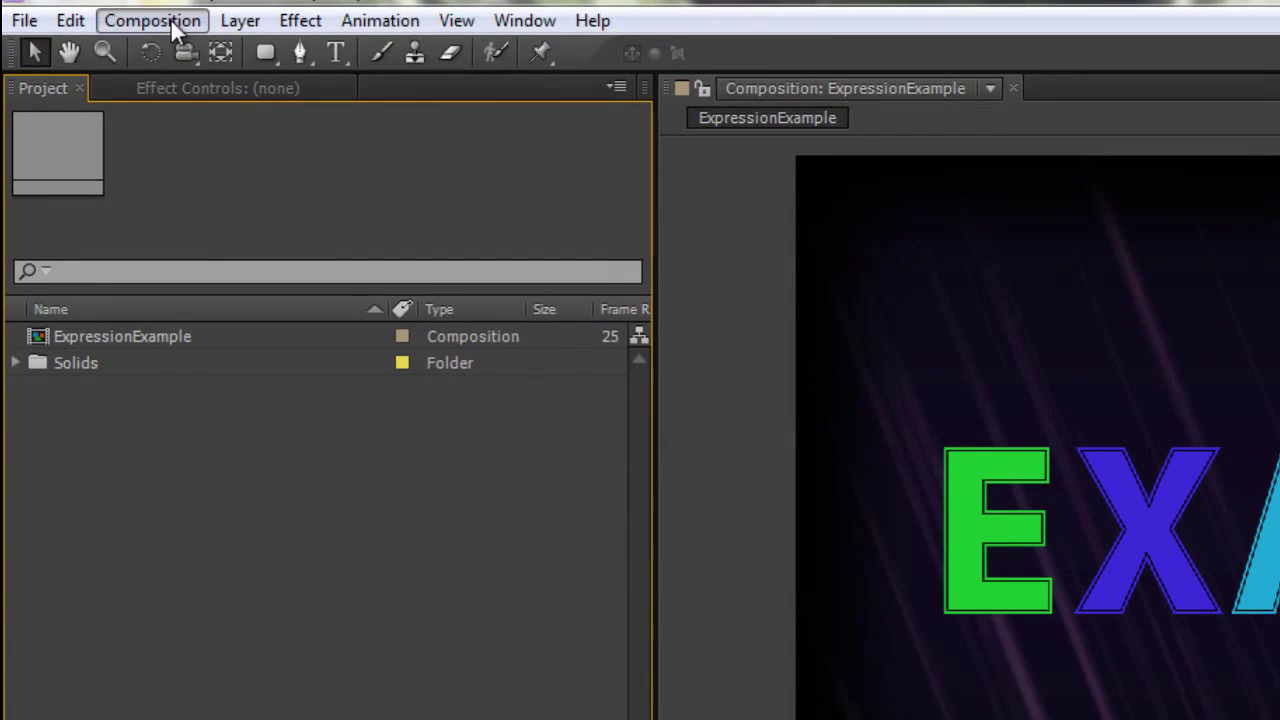
# - Play back the EXAMPLE letter animation in the ExpressionExample comp
pyautogui.click(170, 22)
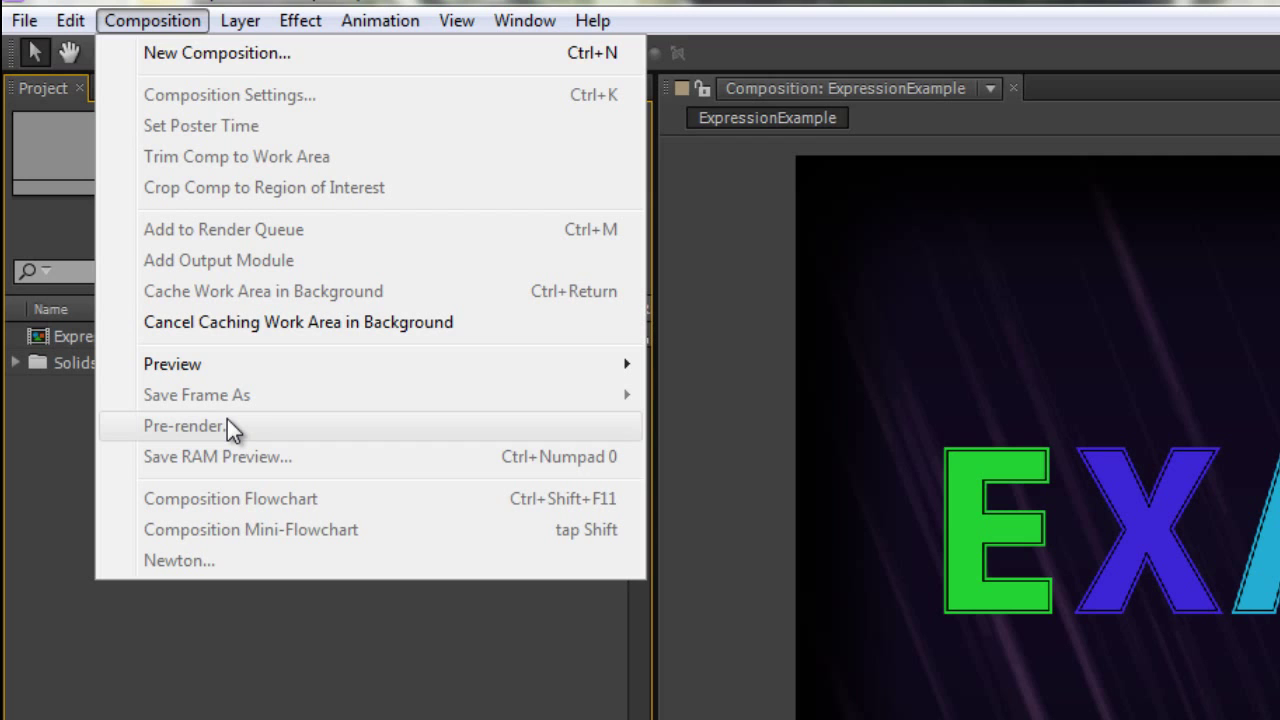
pyautogui.press('Escape')
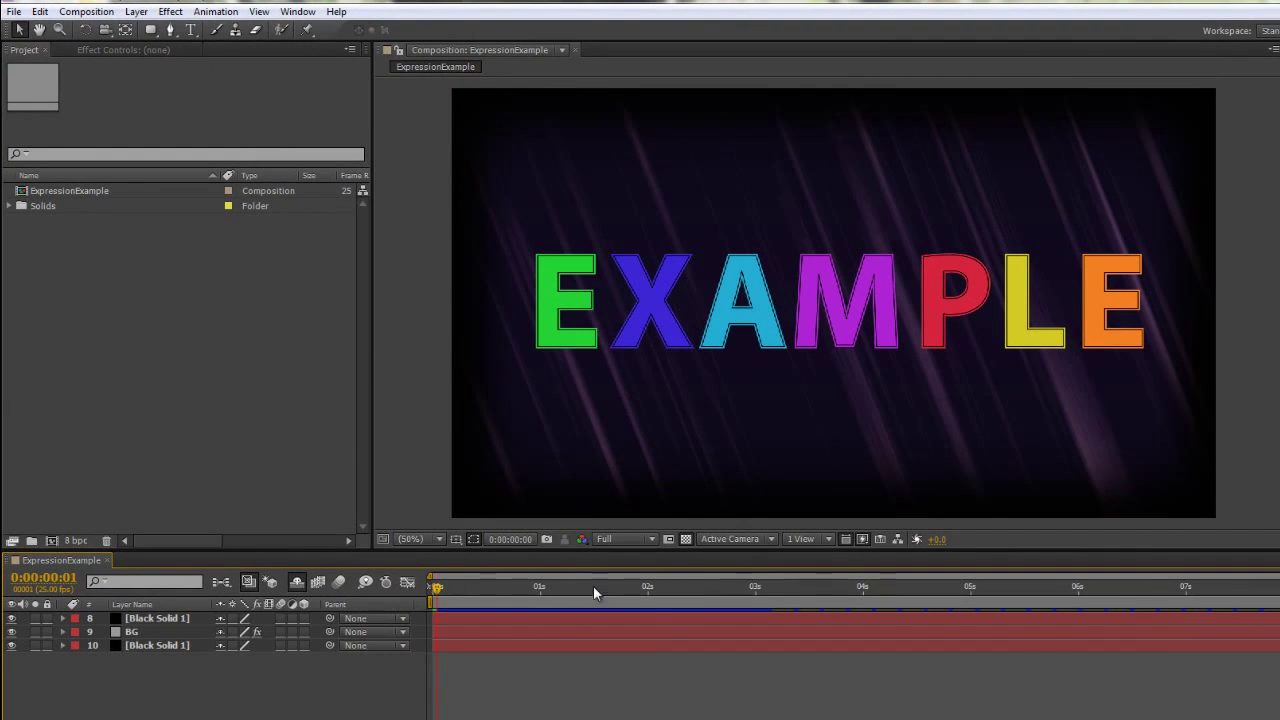
pyautogui.press('space')
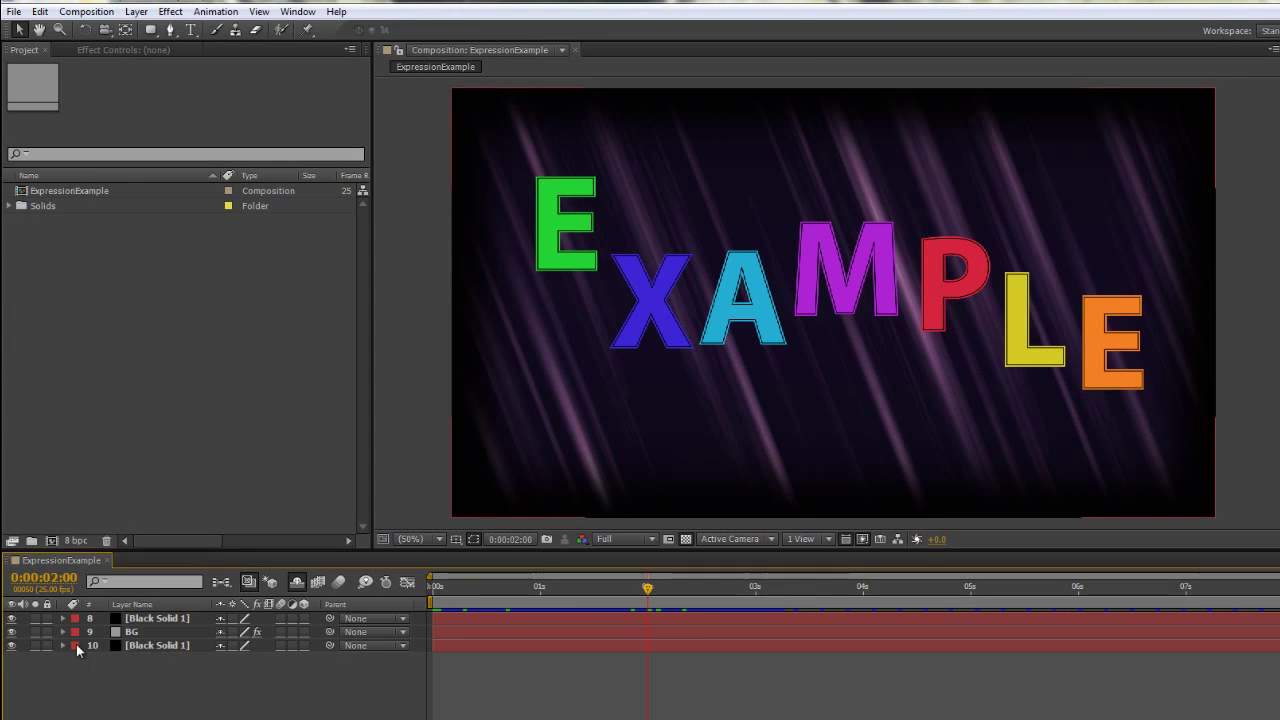
# - Solo the BG layer and each Black Solid one at a time, turning each solo back off
pyautogui.click(35, 632)
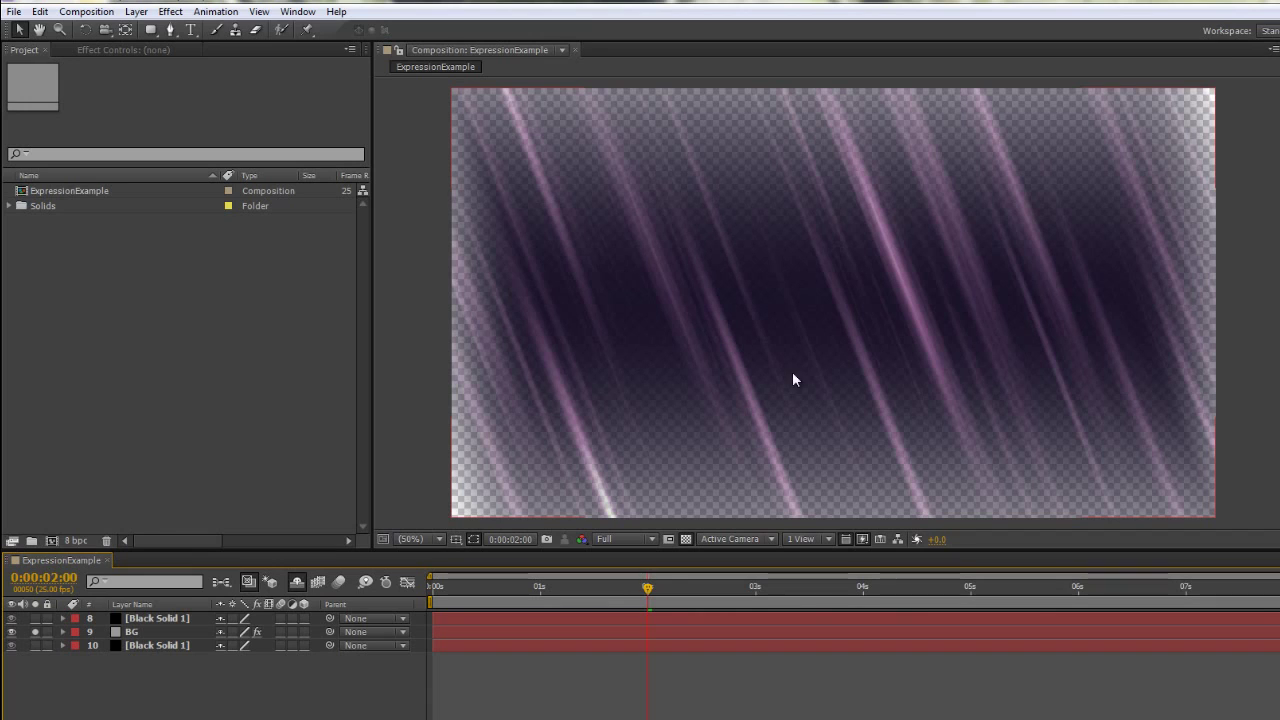
pyautogui.click(35, 632)
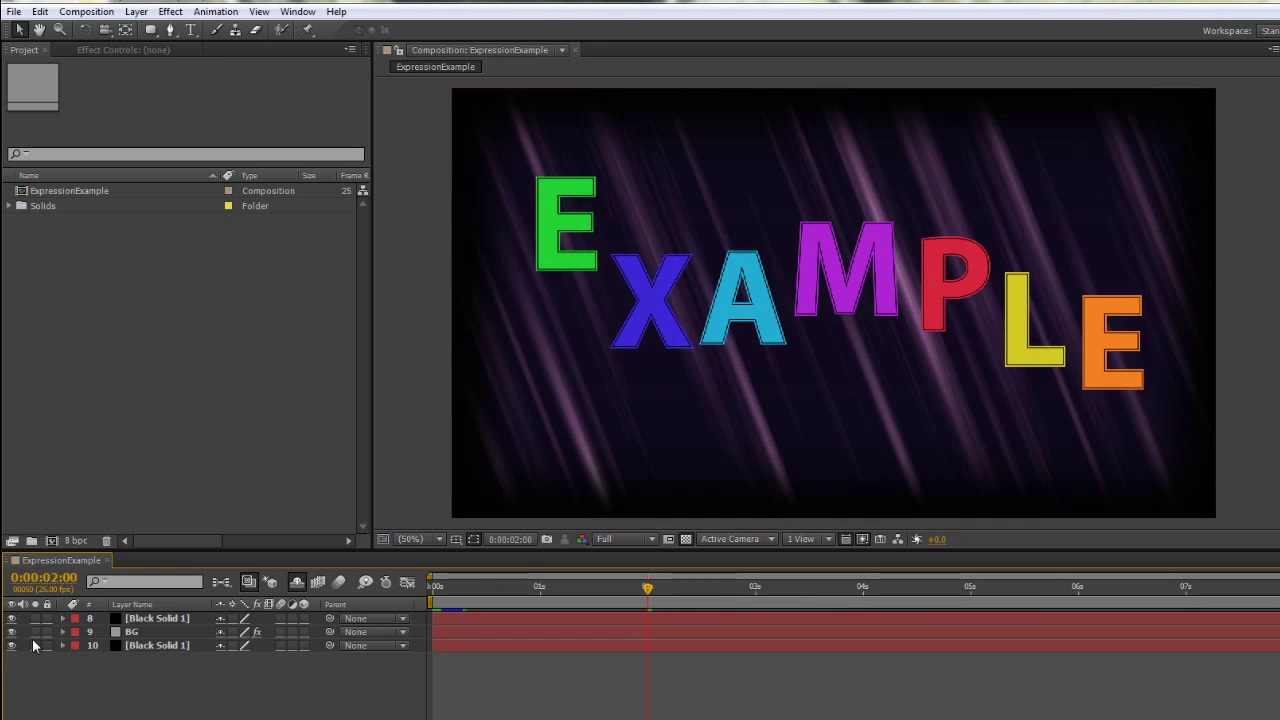
pyautogui.click(34, 648)
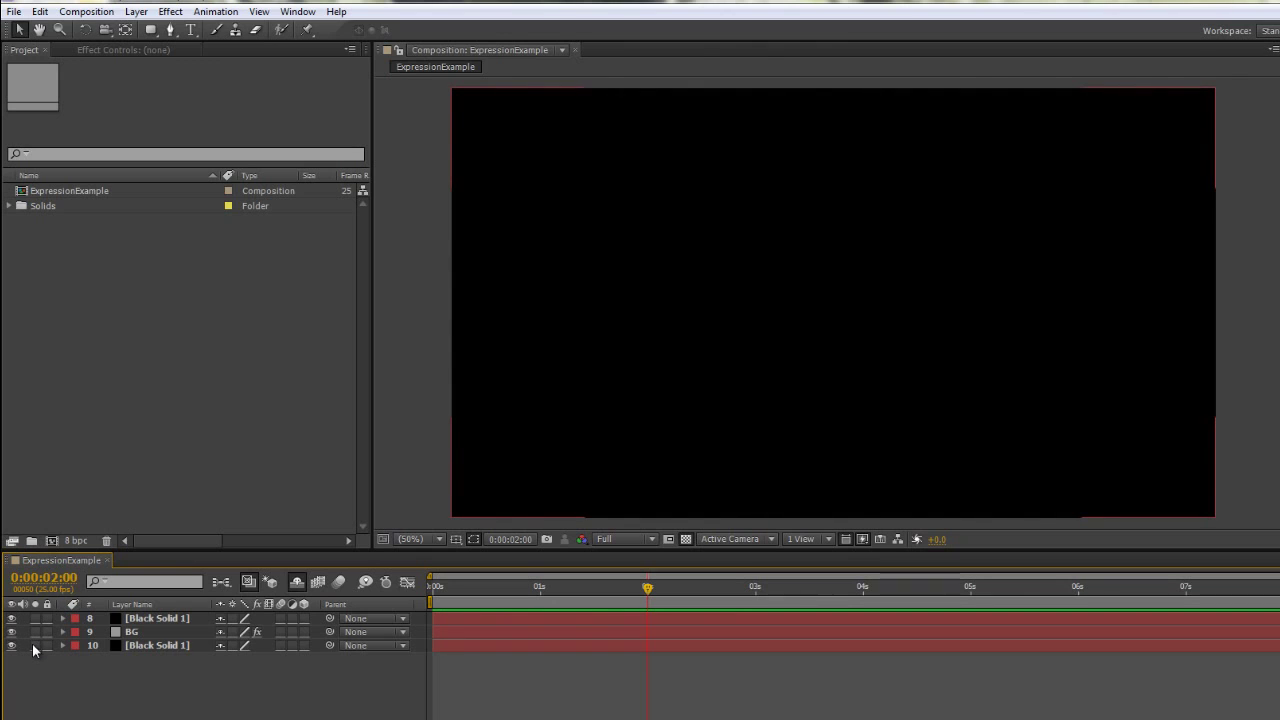
pyautogui.click(34, 645)
pyautogui.click(35, 618)
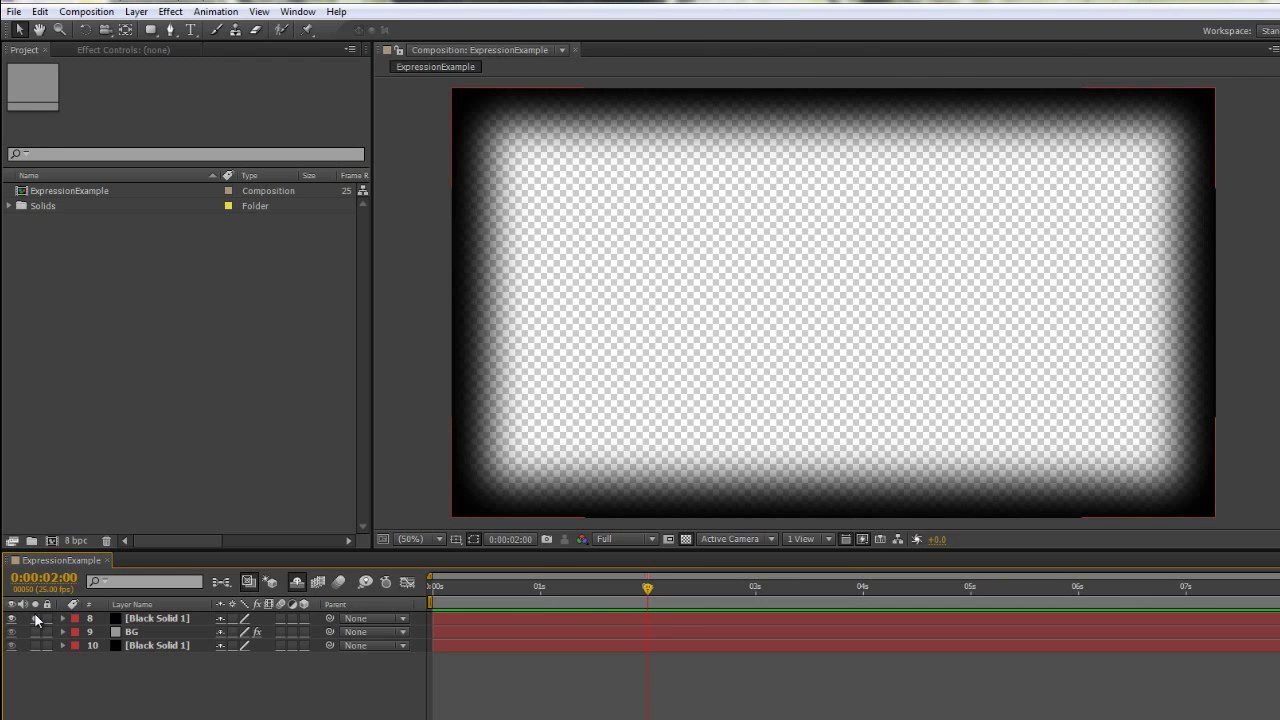
pyautogui.click(36, 618)
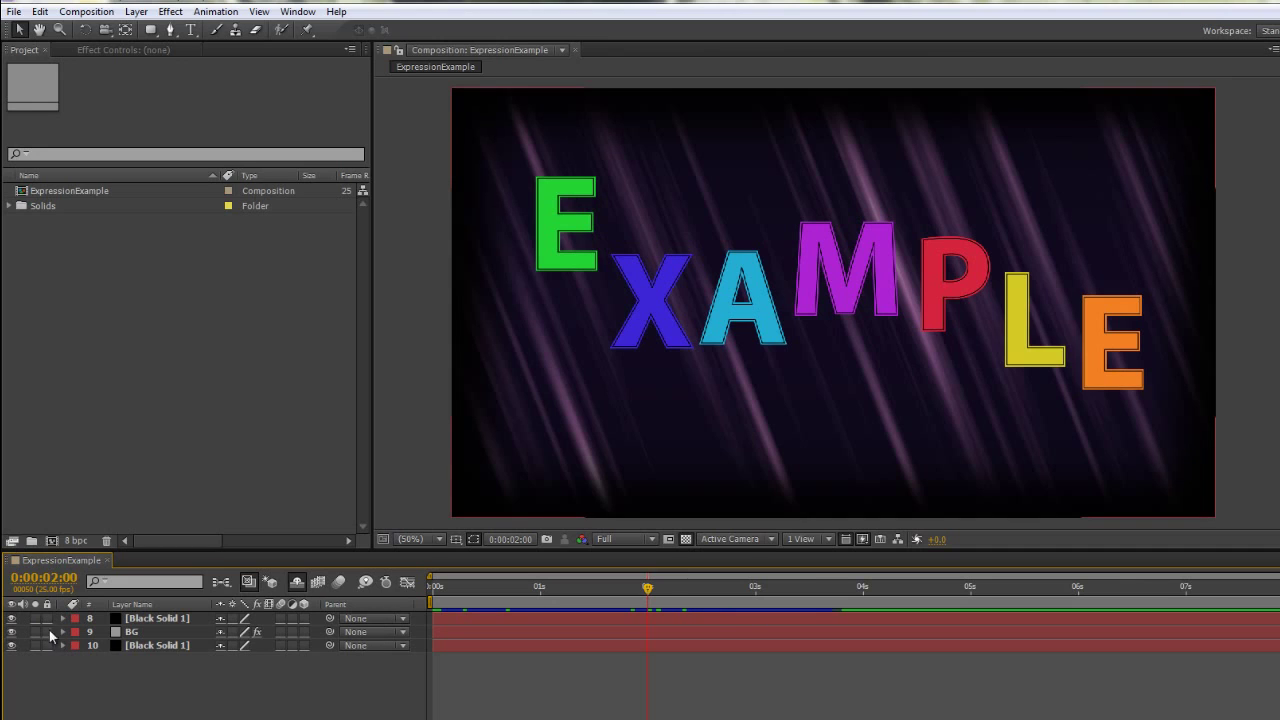
# - Solo layers 8–10 together and scrub back to about 0:00:01:06 to preview the backdrop
pyautogui.moveTo(35, 618); pyautogui.dragTo(35, 647)
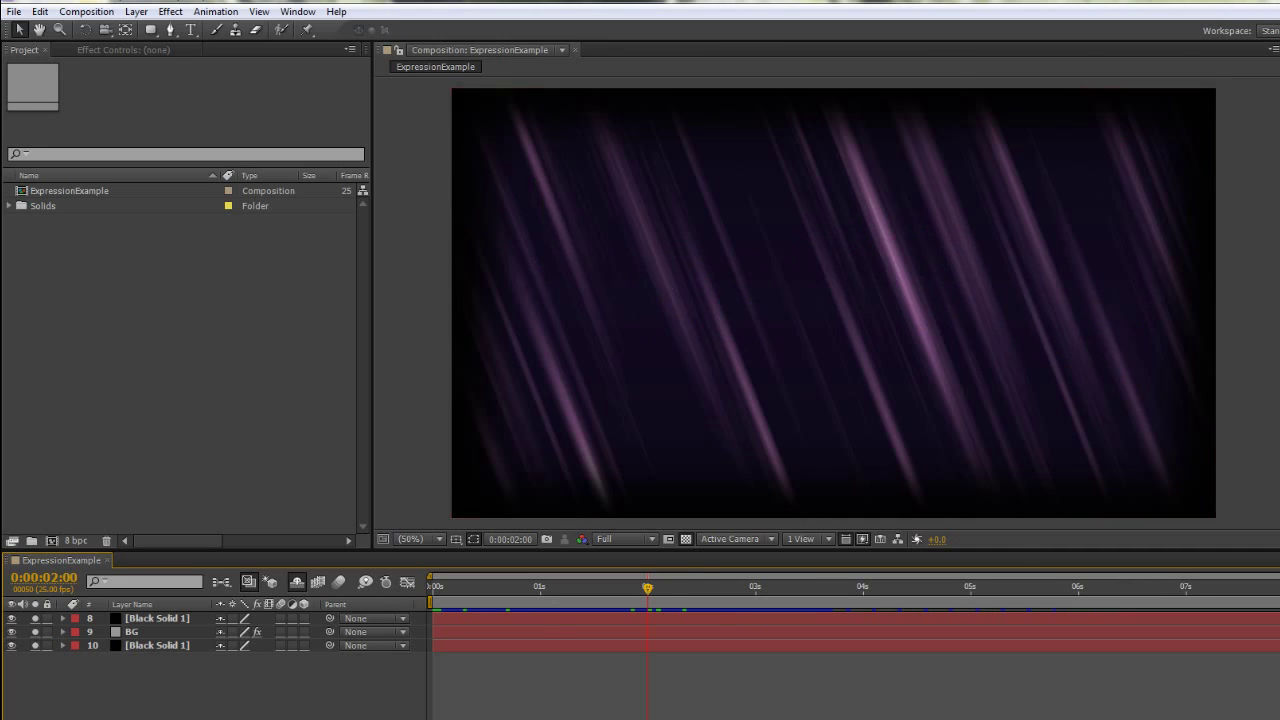
pyautogui.click(646, 590)
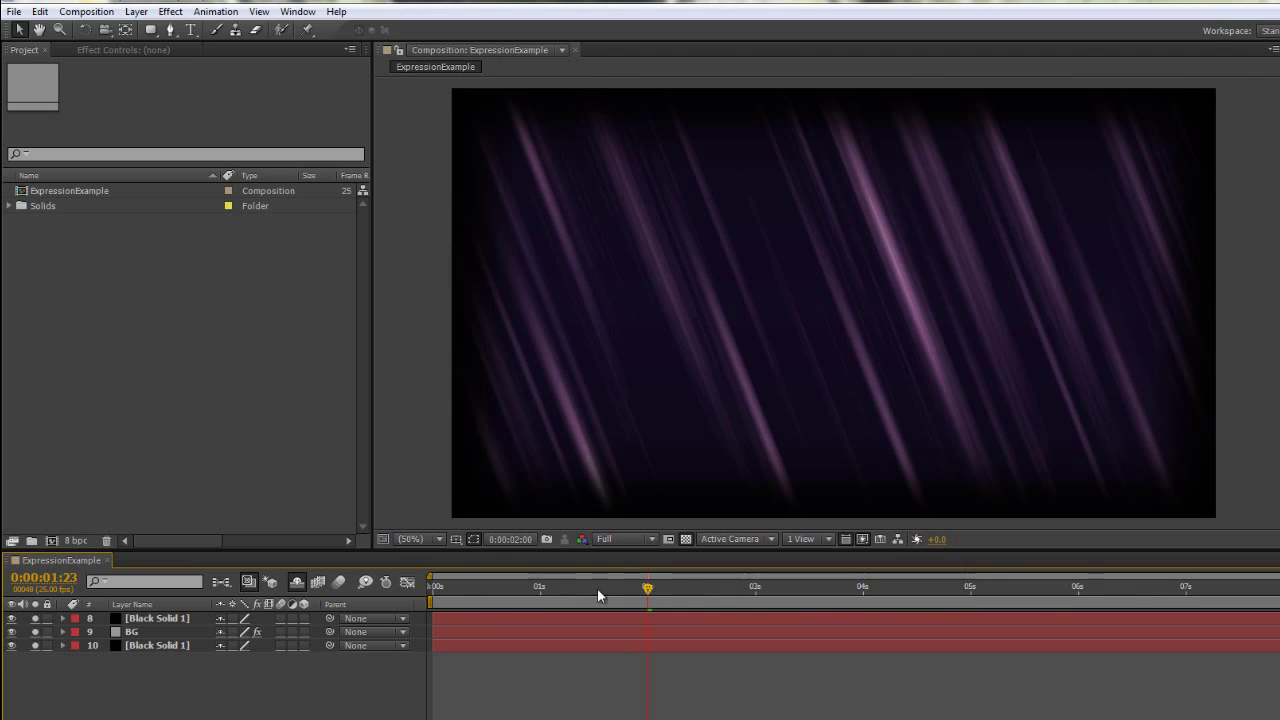
pyautogui.moveTo(598, 596); pyautogui.dragTo(567, 597)
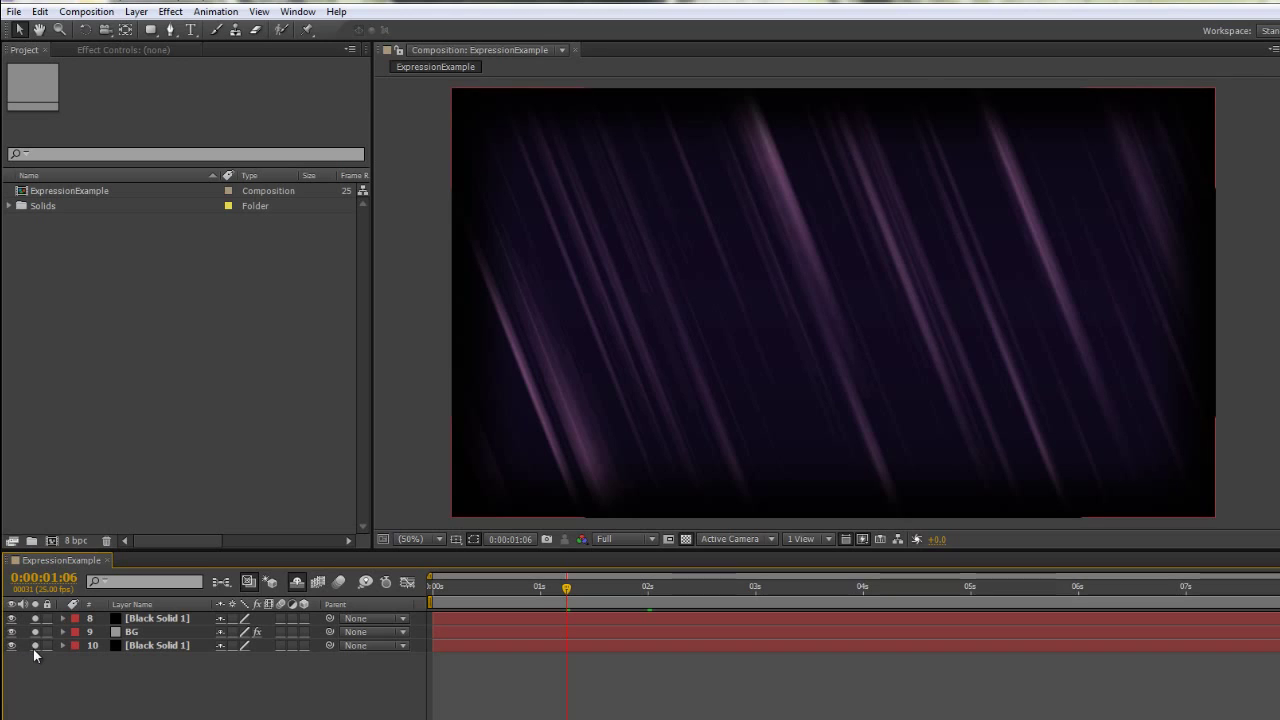
# - Turn off solo on the two Black Solids and BG so the EXAMPLE letters reappear
pyautogui.moveTo(35, 645); pyautogui.dragTo(35, 618)
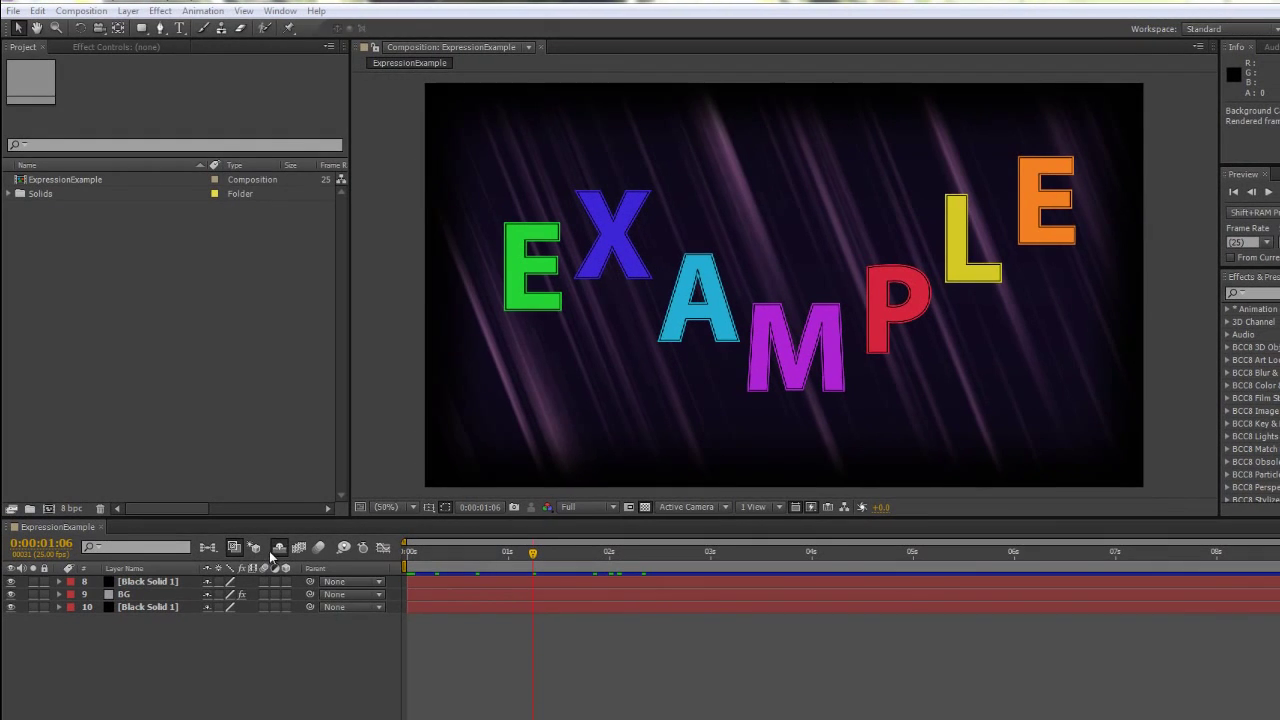
# - Toggle Hide Shy Layers off and on, then select the Black Solid and BG layers 8–10
pyautogui.click(279, 550)
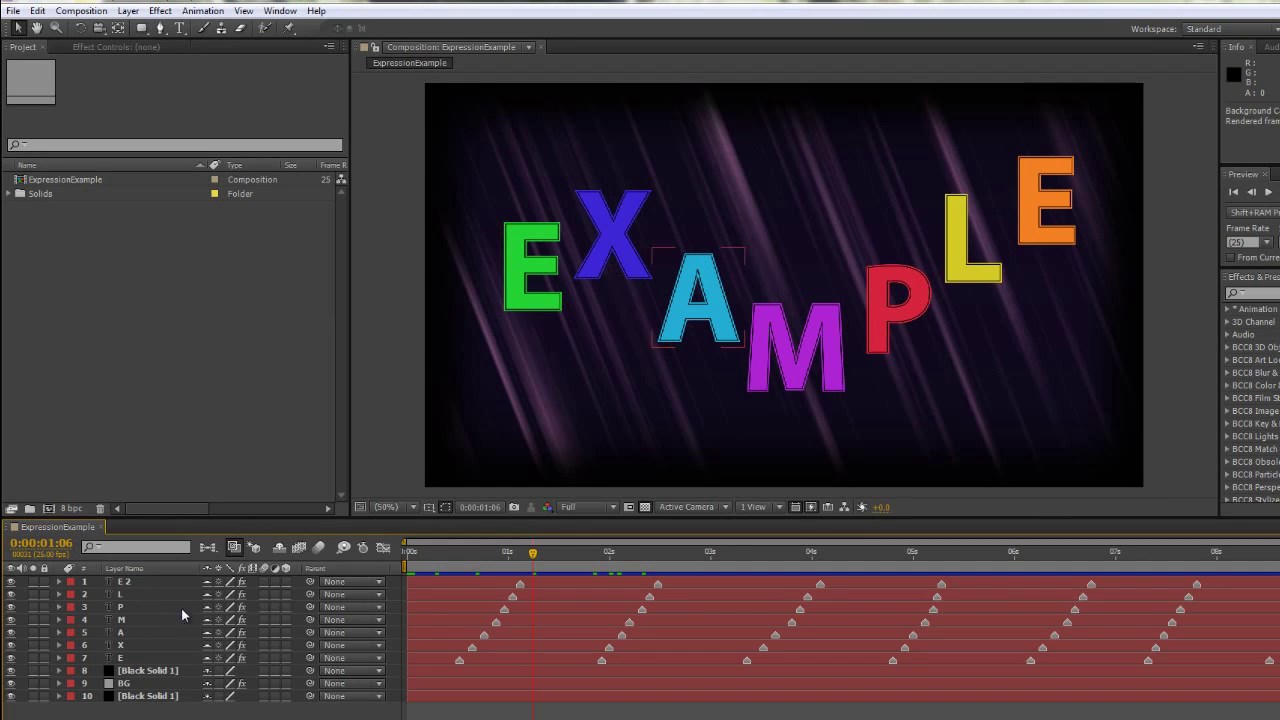
pyautogui.click(282, 549)
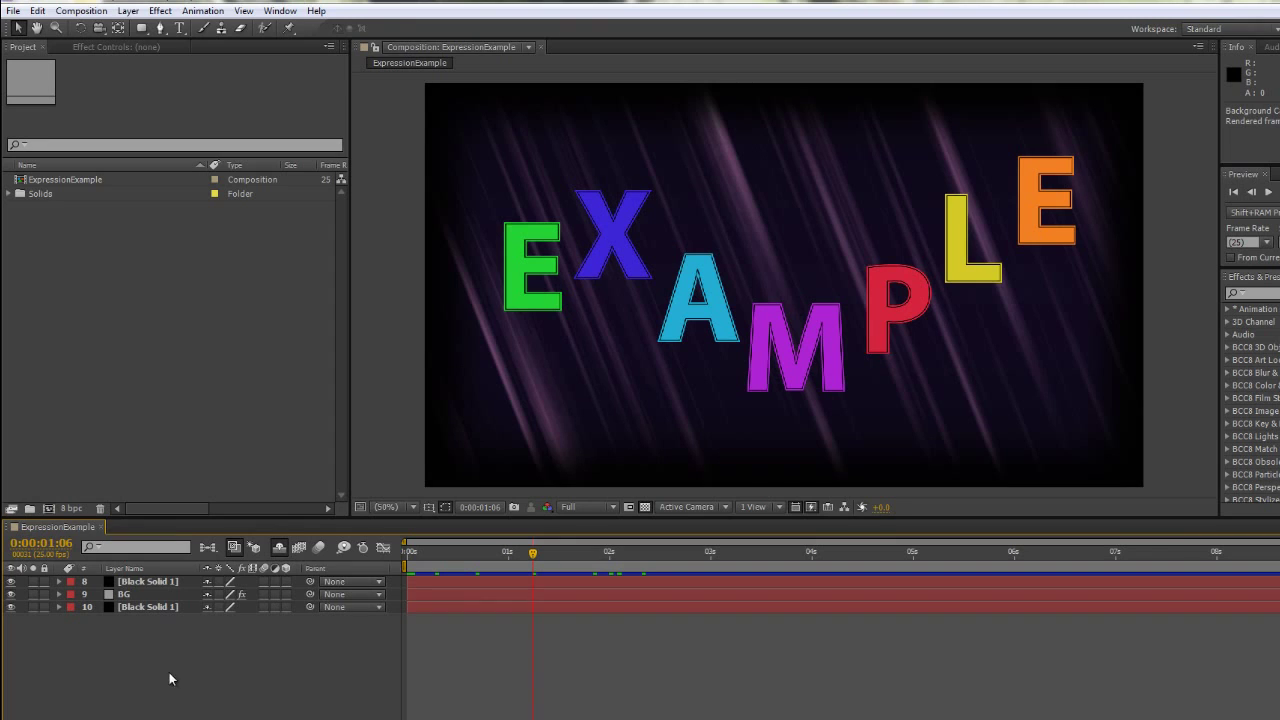
pyautogui.moveTo(130, 661); pyautogui.dragTo(151, 583)
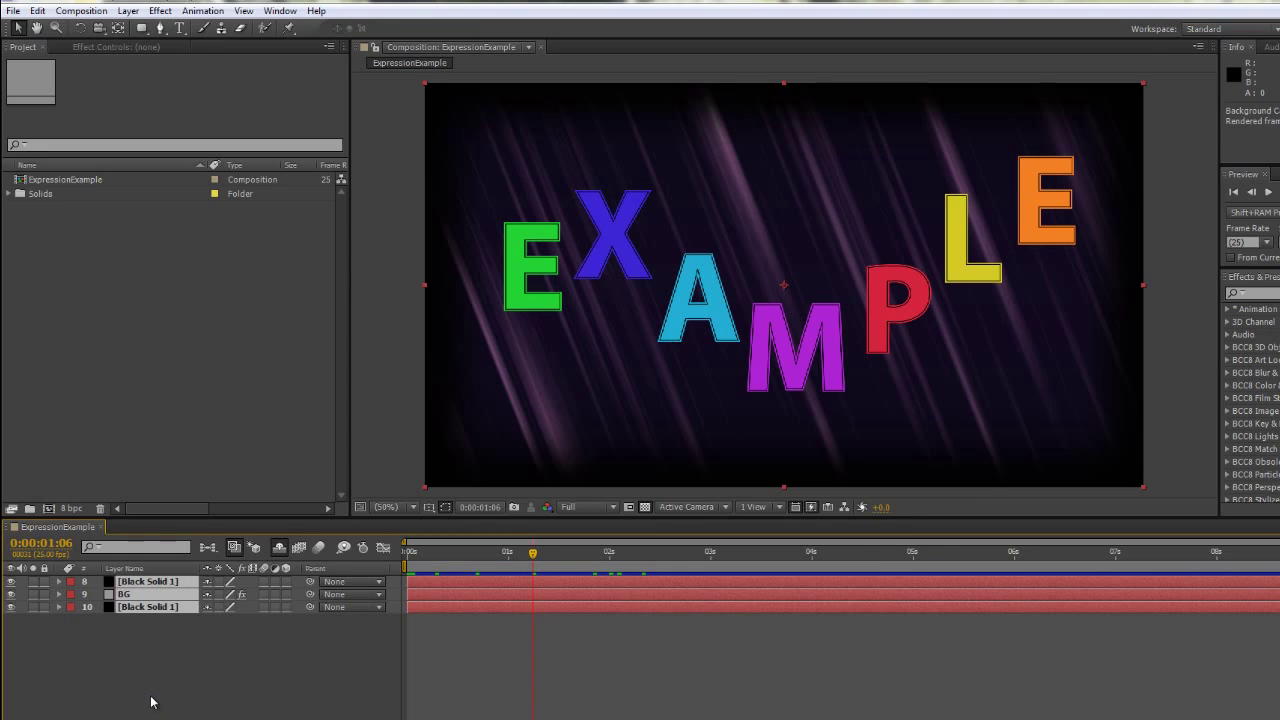
# - Pre-compose the two Black Solids and BG into a new comp named 'BG', moving all attributes
pyautogui.rightClick(153, 591)
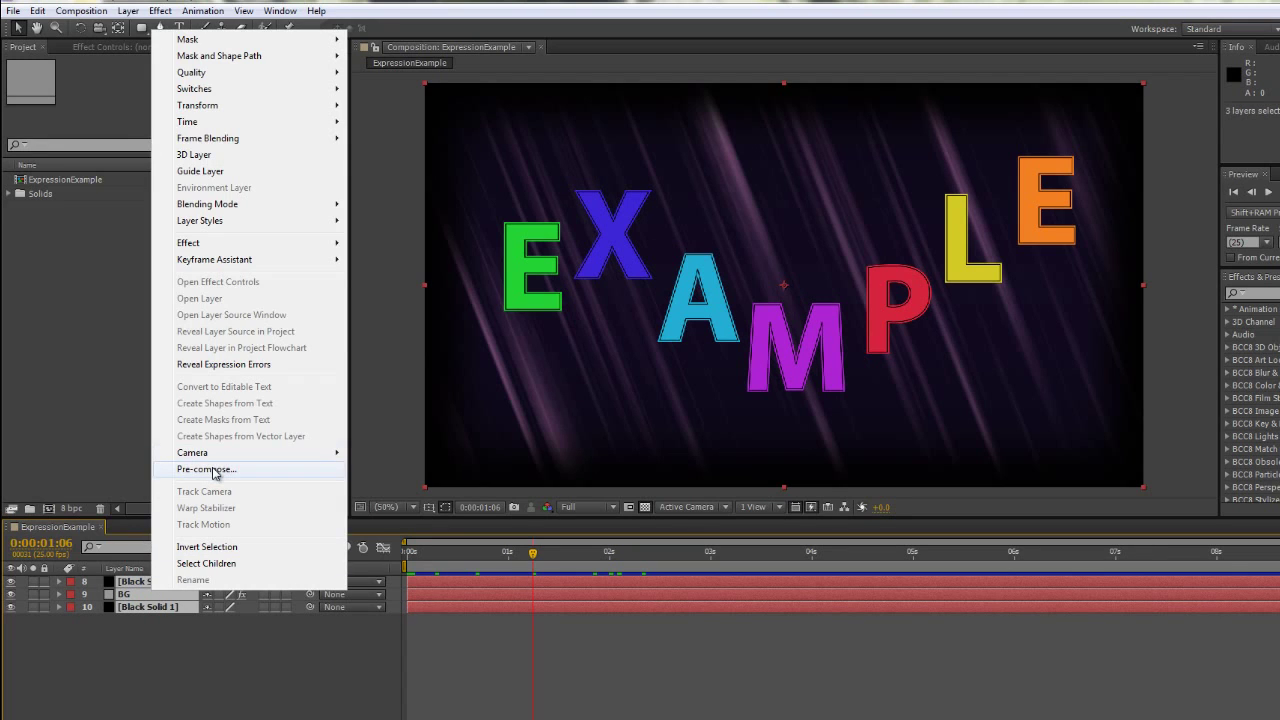
pyautogui.click(120, 657)
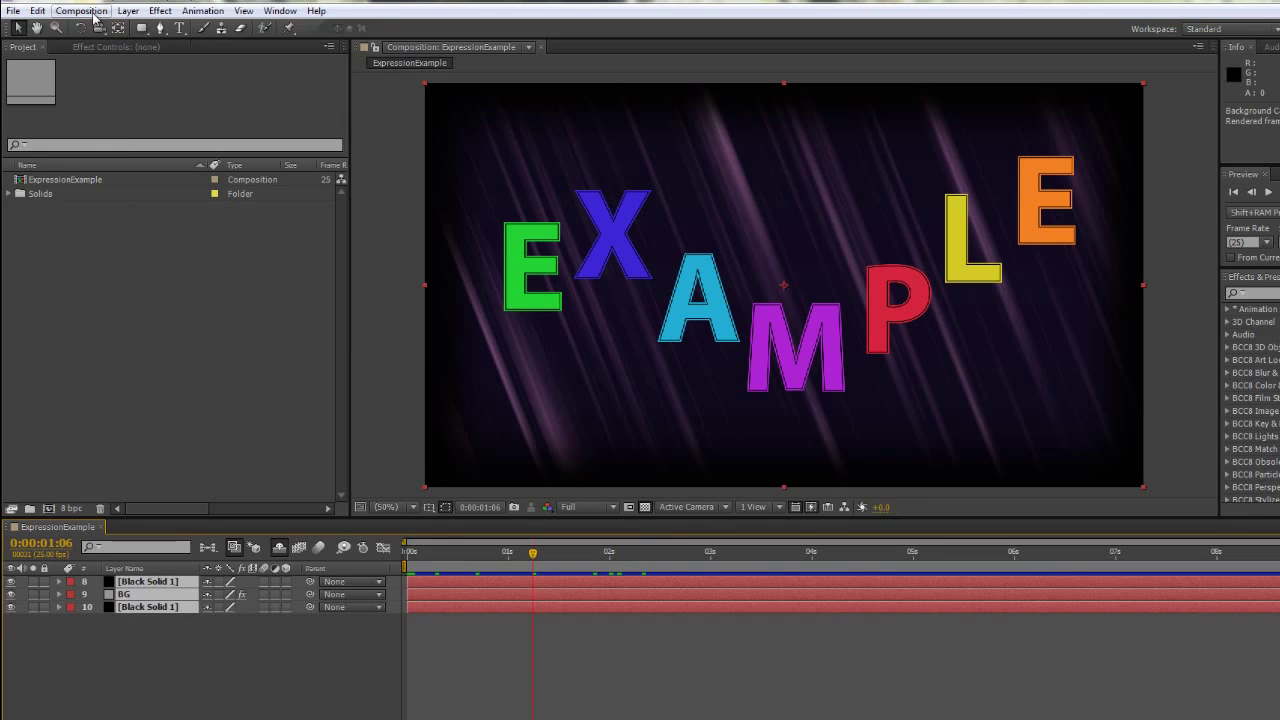
pyautogui.click(130, 11)
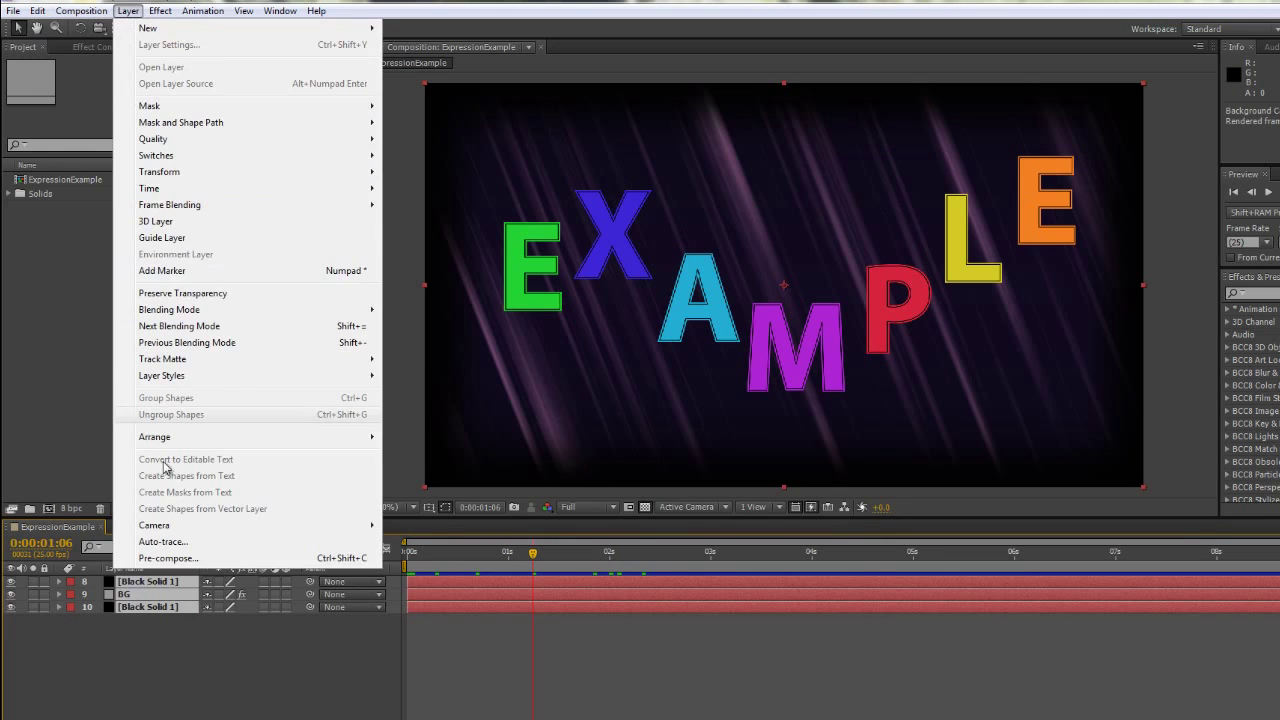
pyautogui.click(364, 558)
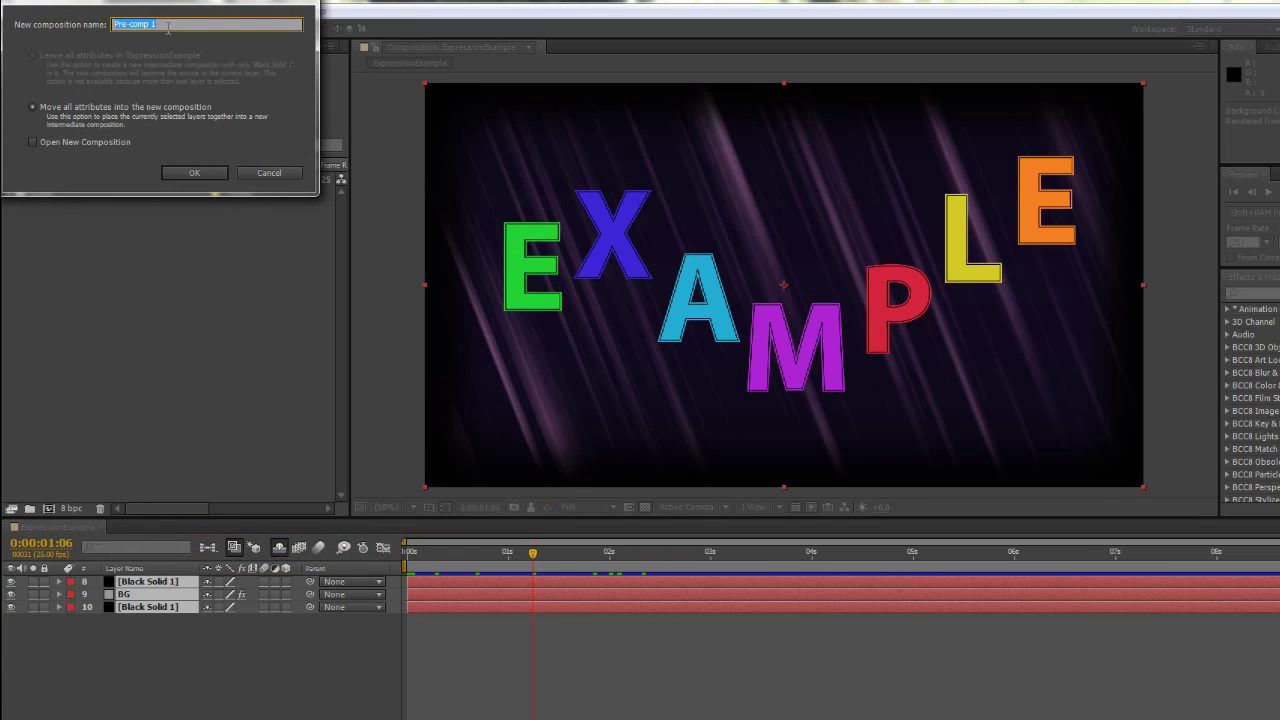
pyautogui.write('BG')
pyautogui.click(195, 173)
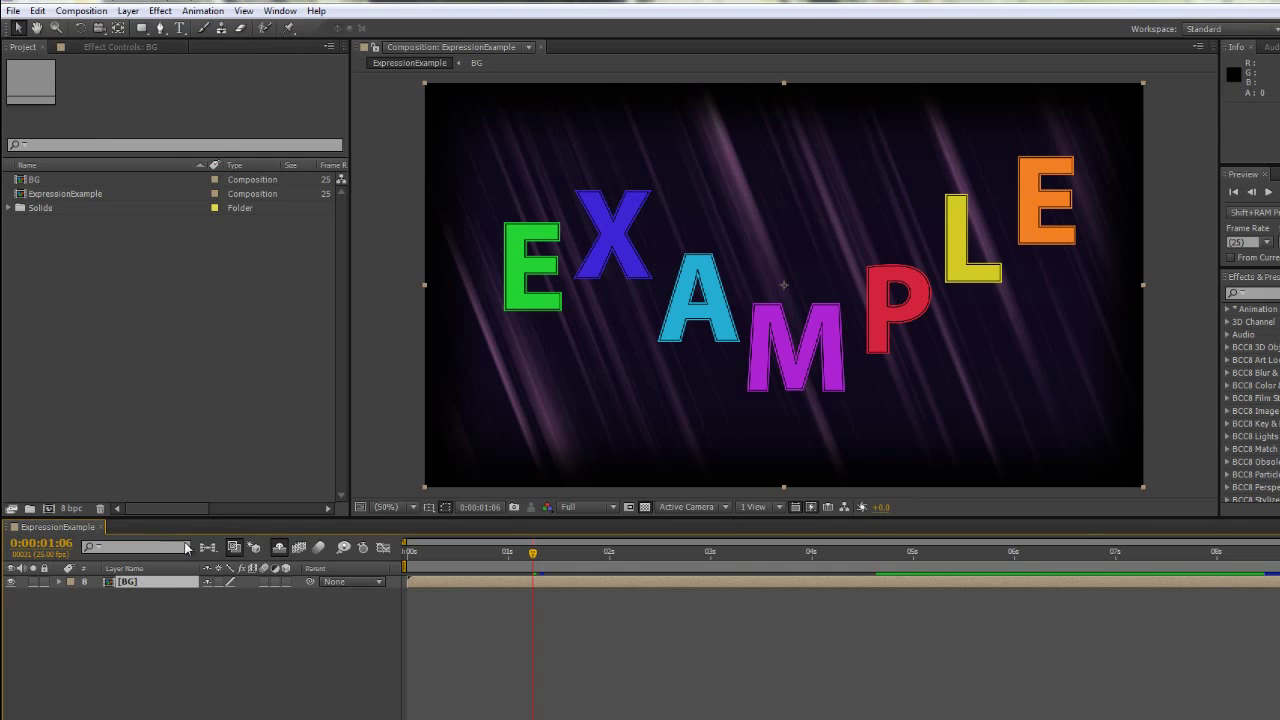
# - Open the [BG] pre-comp in its own timeline to view its two Black Solids and BG layer
pyautogui.click(279, 547)
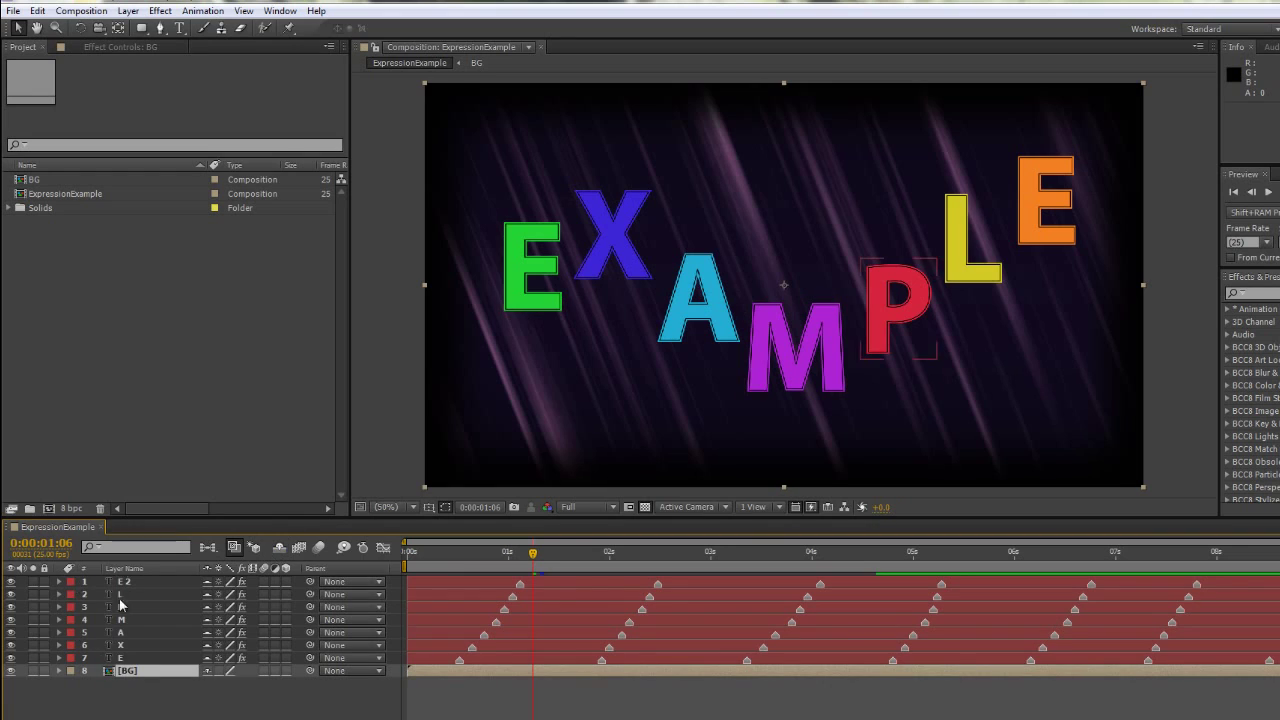
pyautogui.click(279, 547)
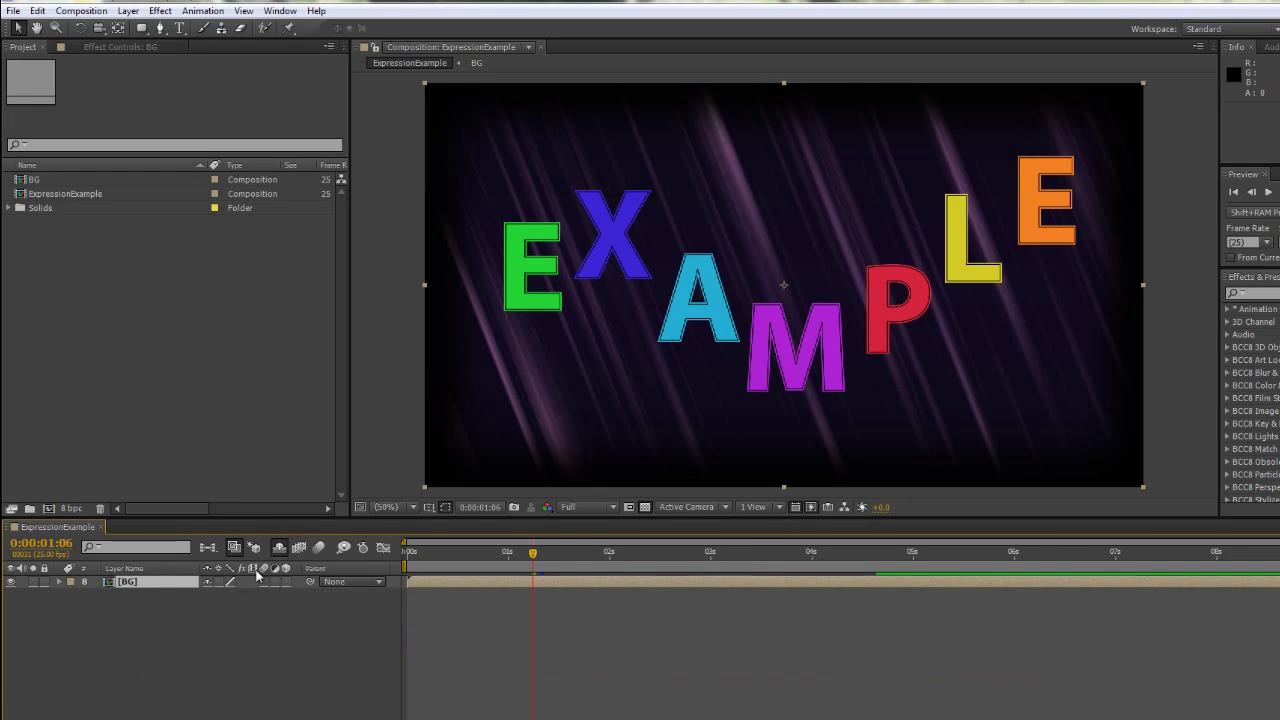
pyautogui.doubleClick(130, 583)
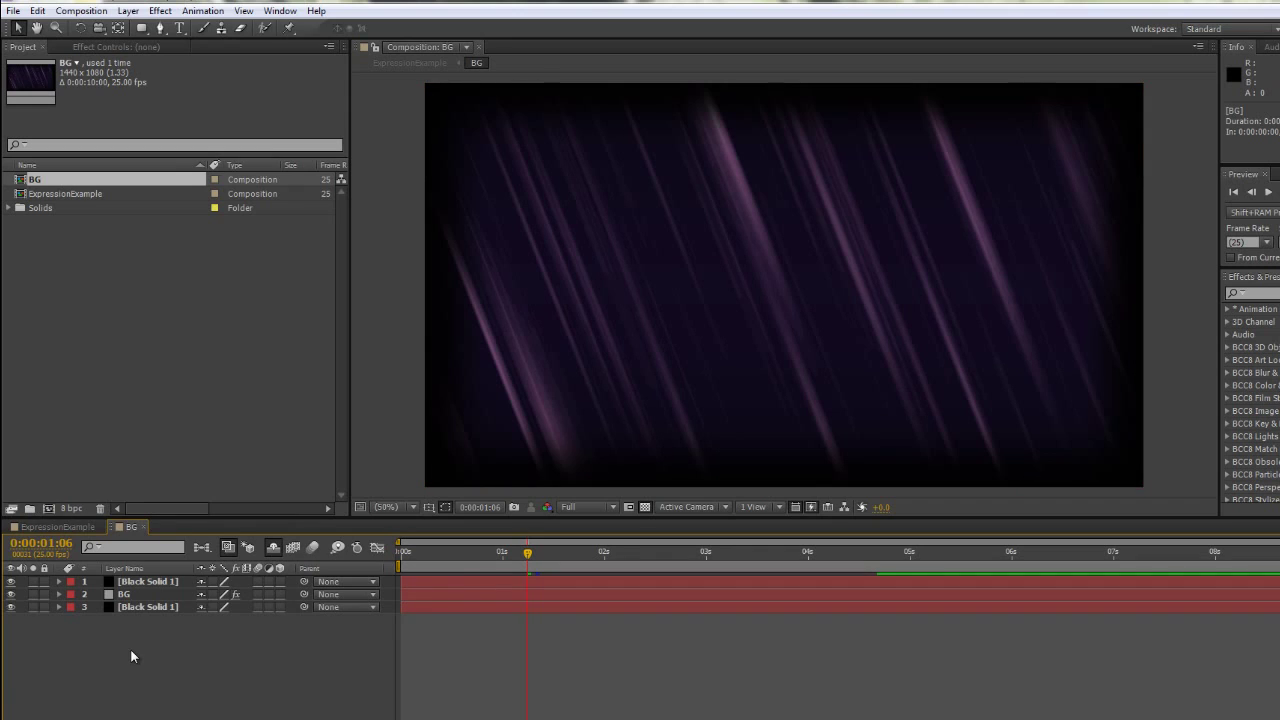
pyautogui.click(130, 528)
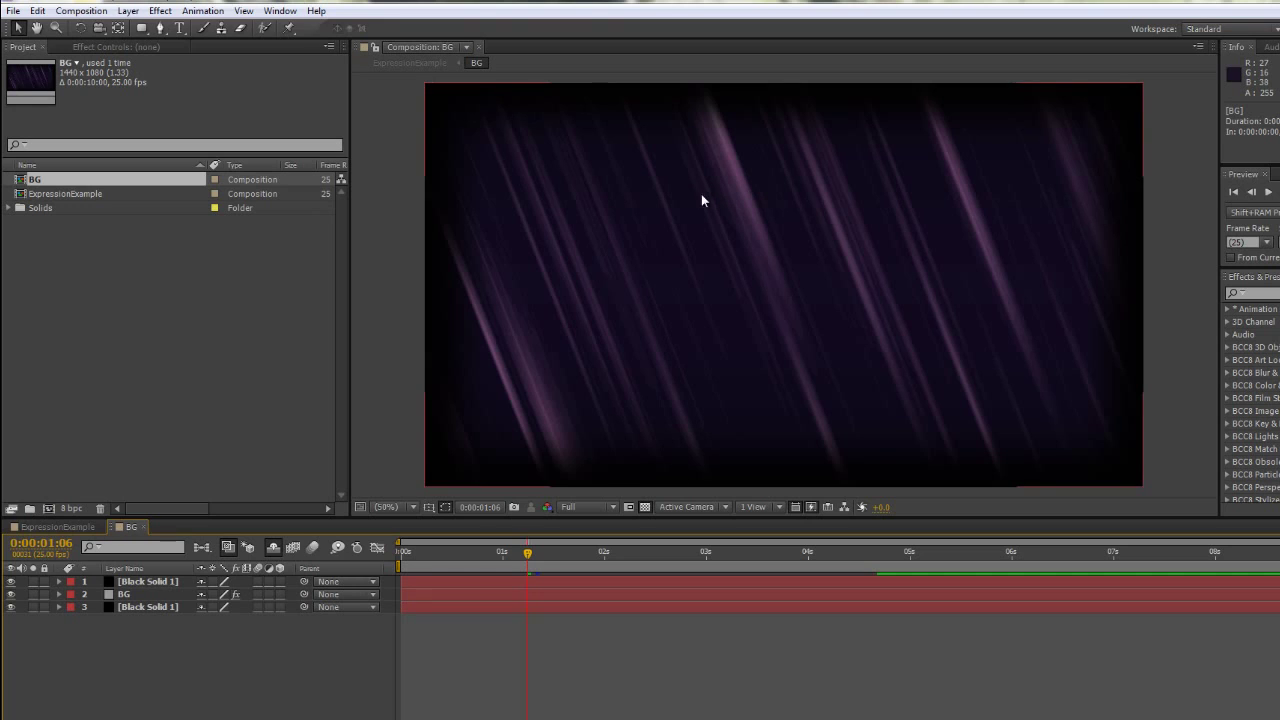
# - Queue BG for rendering, saving BG.avi into a new Desktop folder 'Image Sequence'
pyautogui.click(80, 12)
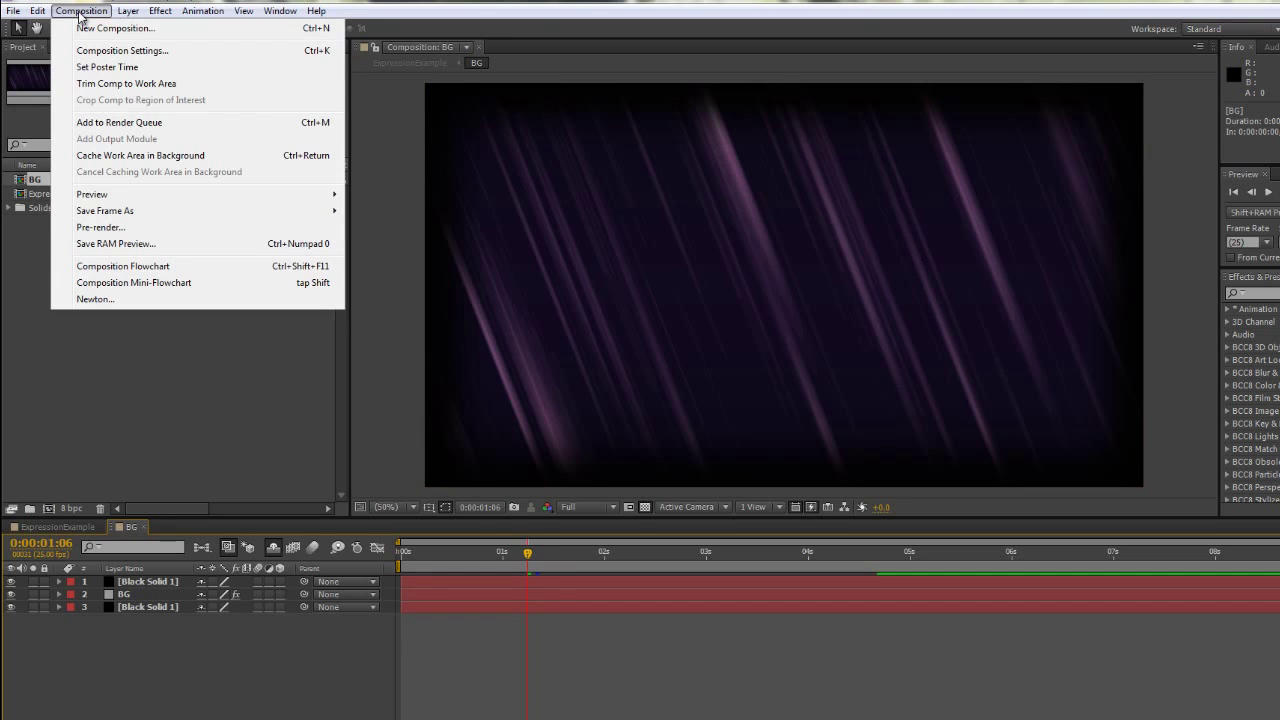
pyautogui.click(92, 228)
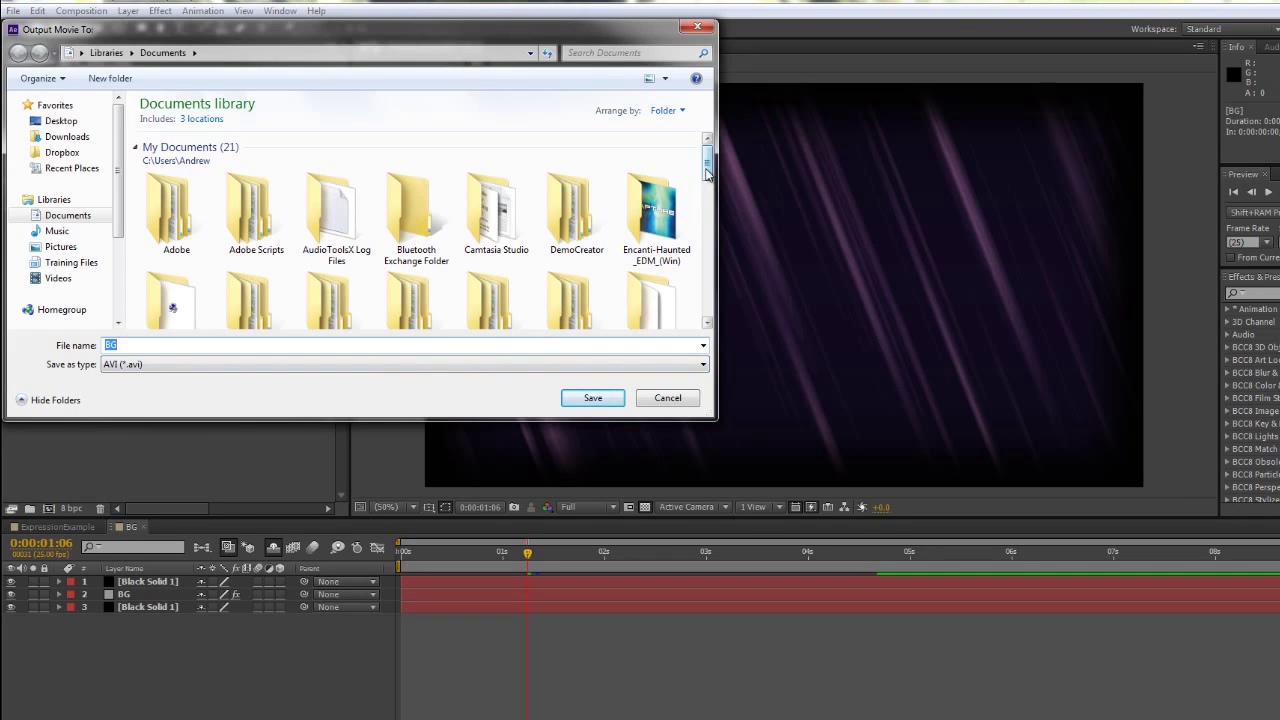
pyautogui.click(56, 122)
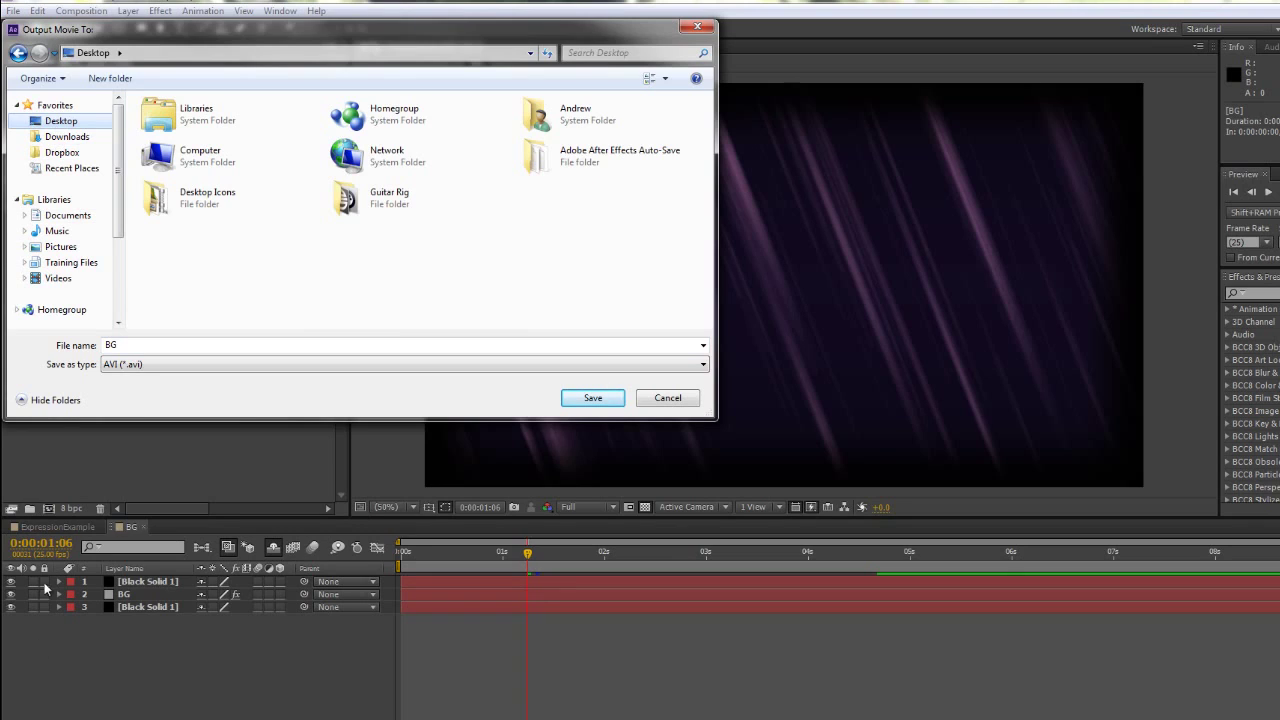
pyautogui.click(110, 78)
pyautogui.write('I')
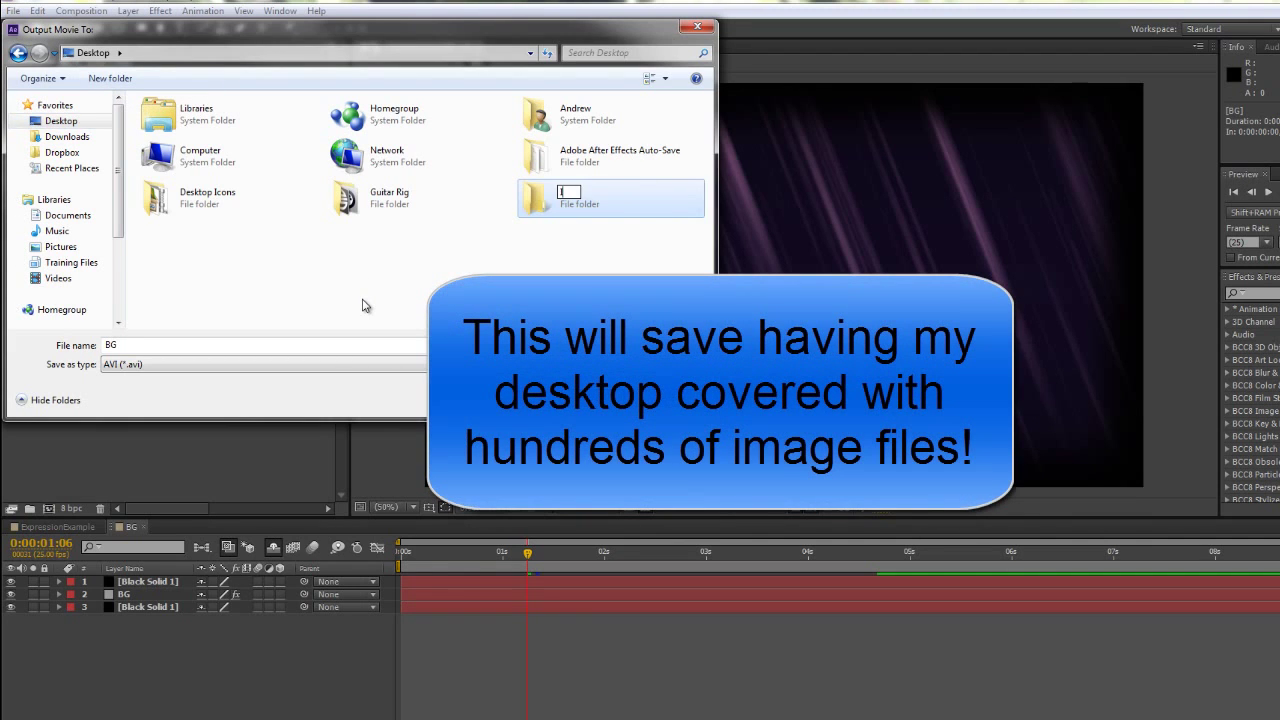
pyautogui.write('mage Sequence')
pyautogui.doubleClick(529, 207)
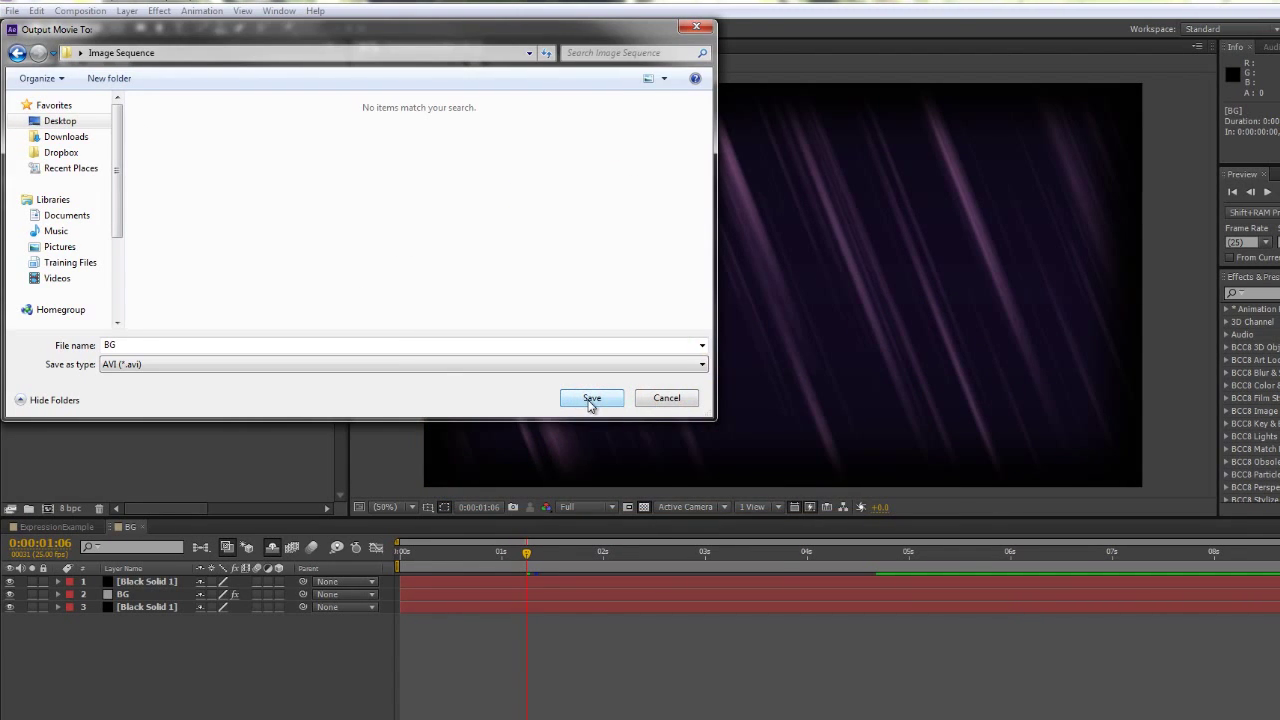
pyautogui.click(590, 398)
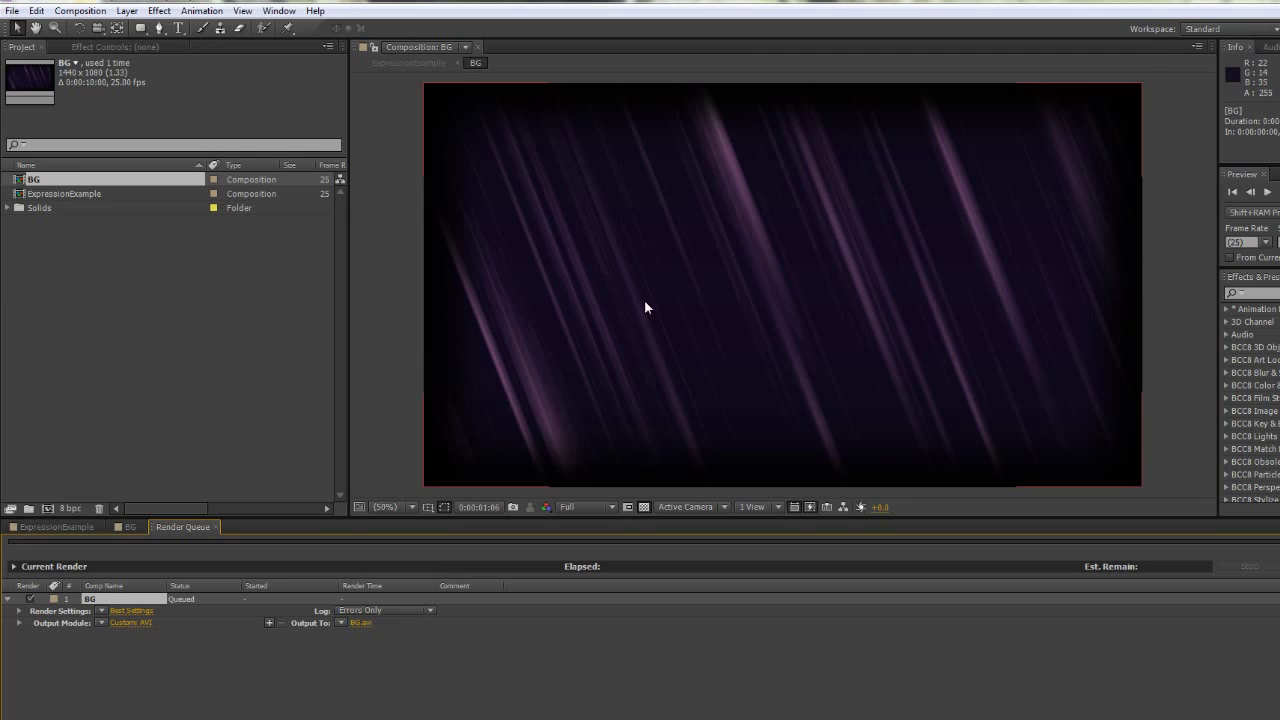
# - Review BG's Best Settings quality, resolution and time span, and accept the render settings
pyautogui.click(141, 612)
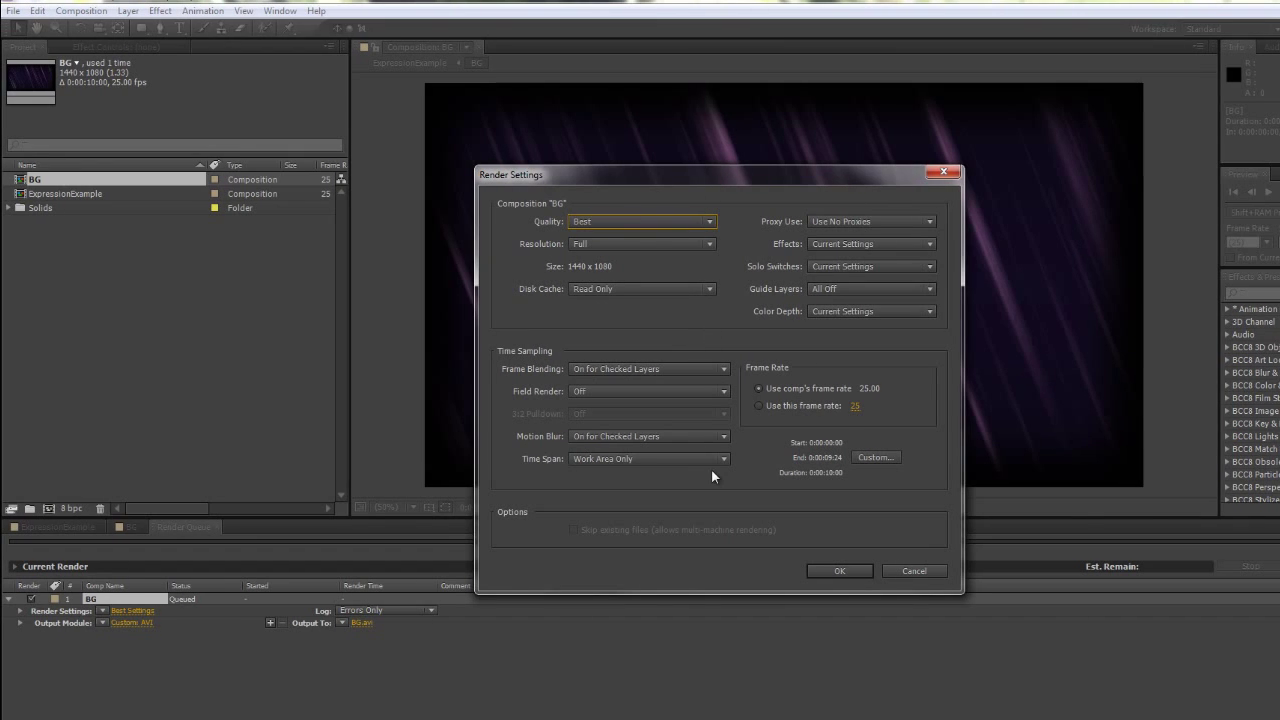
pyautogui.click(840, 571)
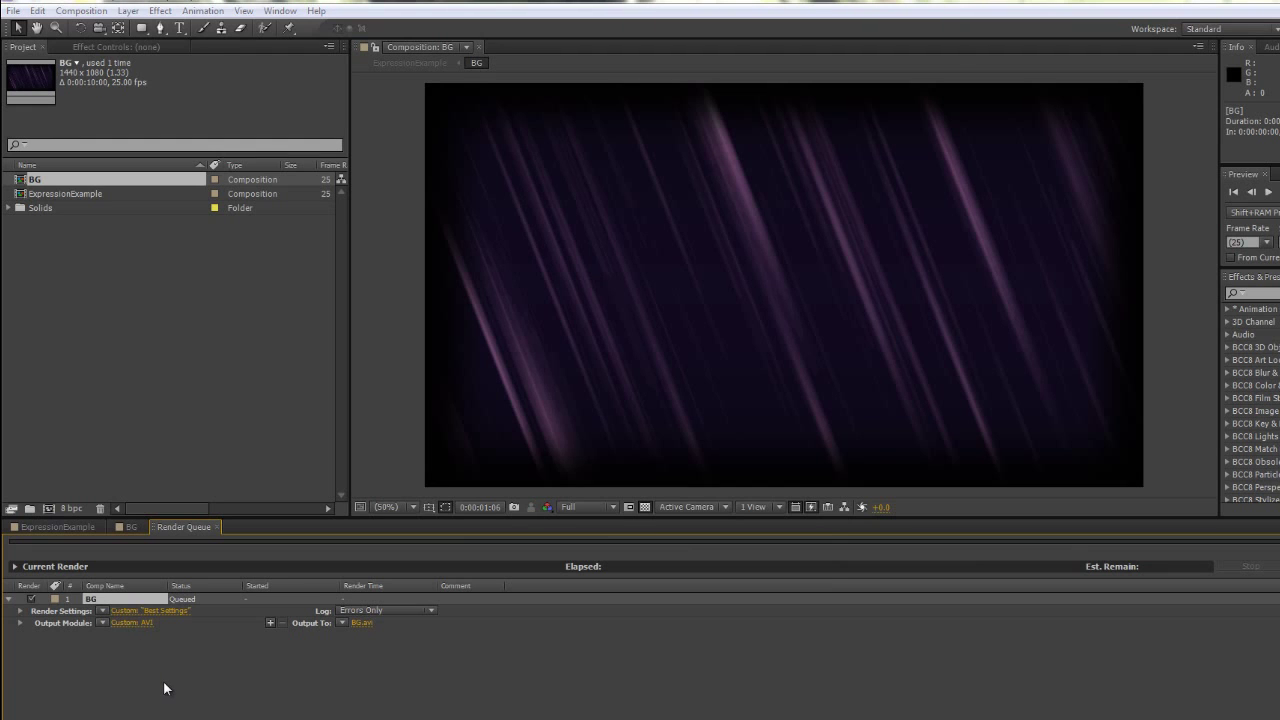
pyautogui.click(131, 622)
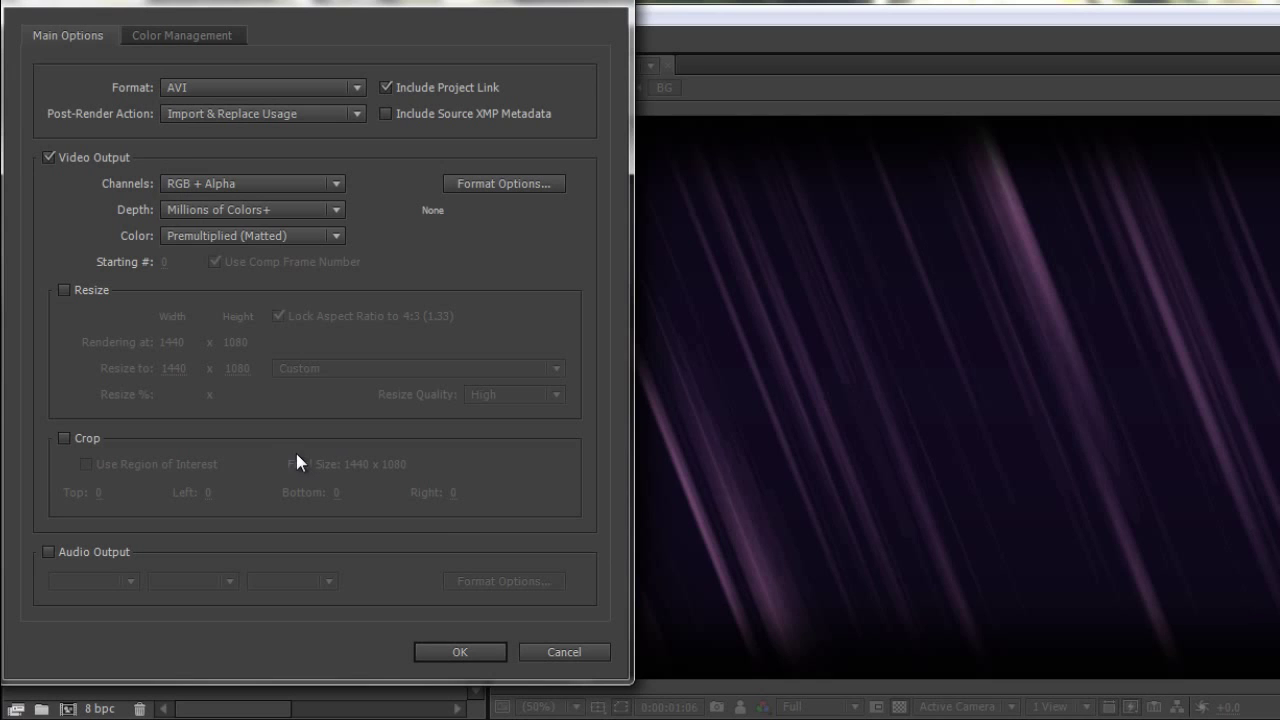
# - Set BG's output format to TIFF Sequence with RGB + Alpha, written as BG_[#####].tif
pyautogui.click(357, 88)
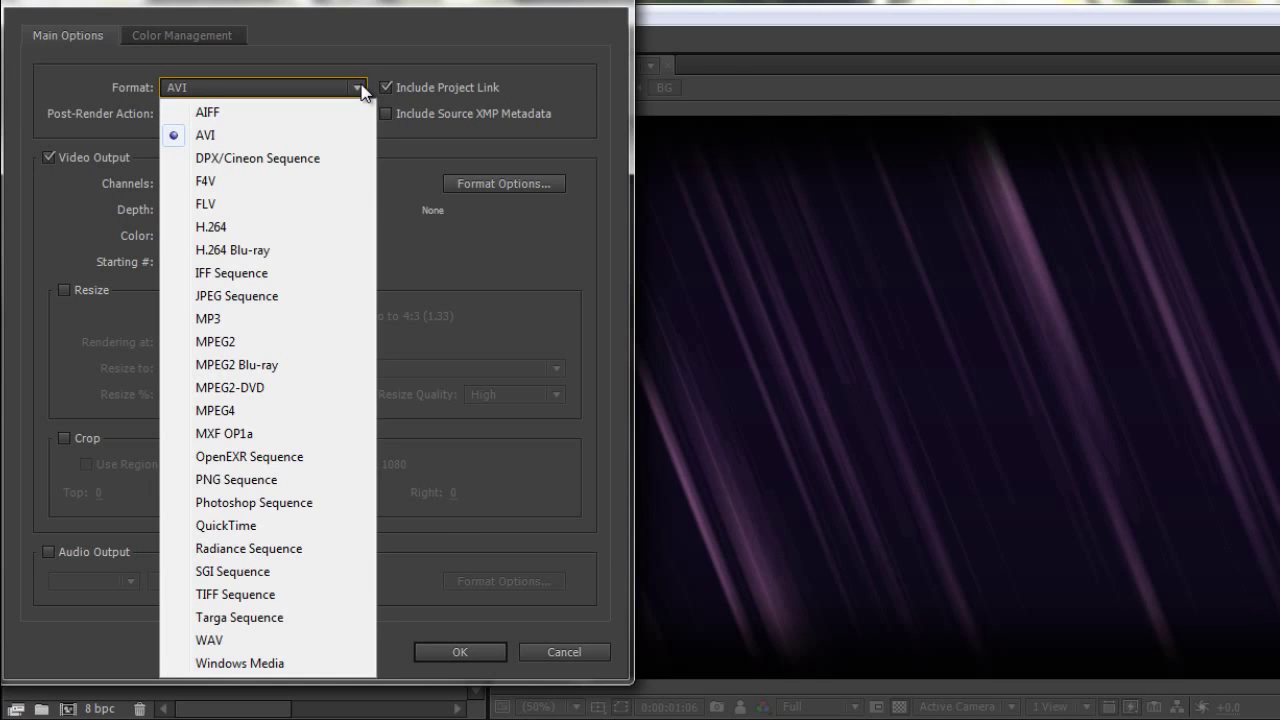
pyautogui.click(236, 594)
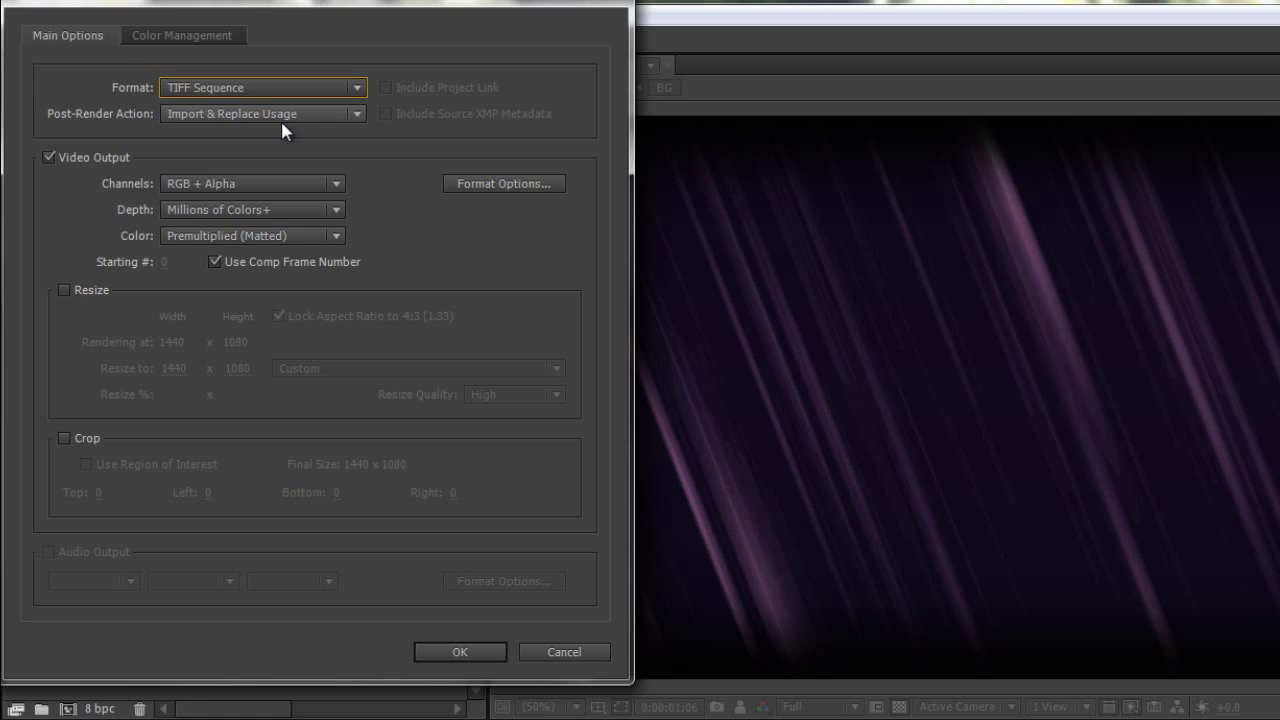
pyautogui.click(474, 650)
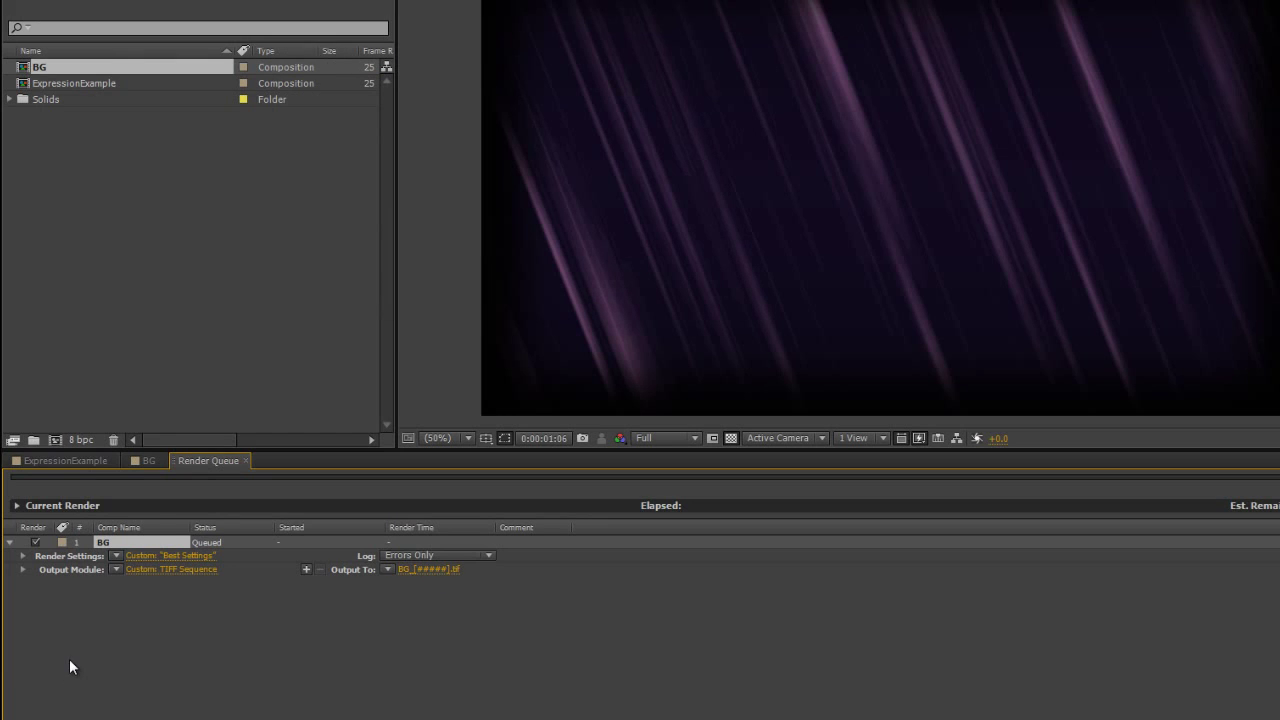
# - Link the Post-Render Action to the BG comp so the rendered TIFF sequence replaces it
pyautogui.click(21, 570)
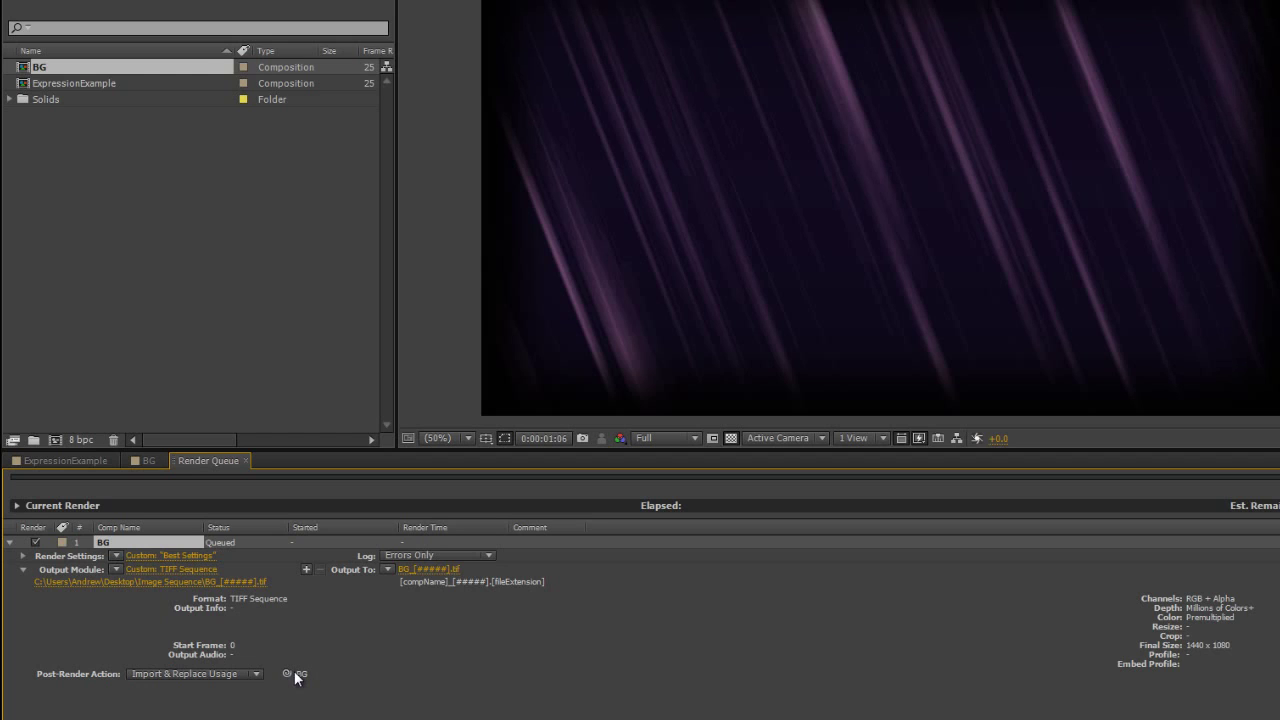
pyautogui.moveTo(287, 673); pyautogui.dragTo(64, 68)
pyautogui.moveTo(289, 674); pyautogui.dragTo(63, 67)
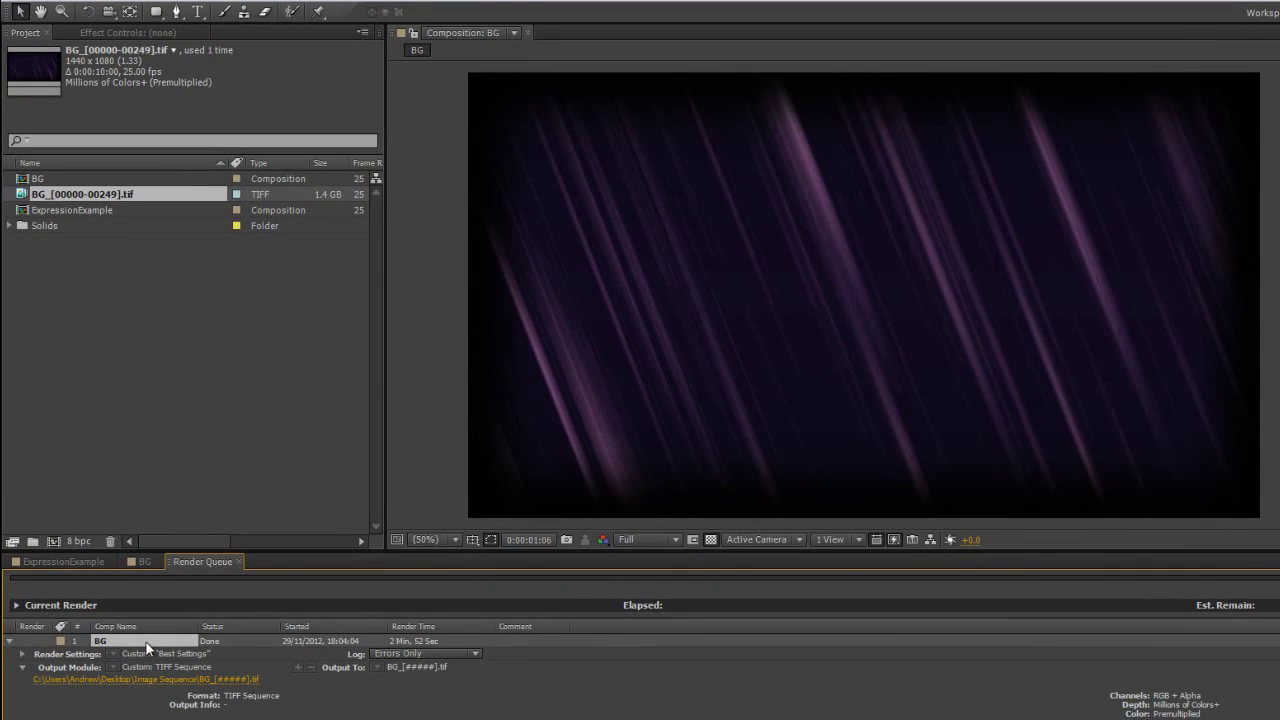
# - In ExpressionExample, reveal the letter layers, reload the BG TIFF footage, and preview the animation
pyautogui.click(139, 562)
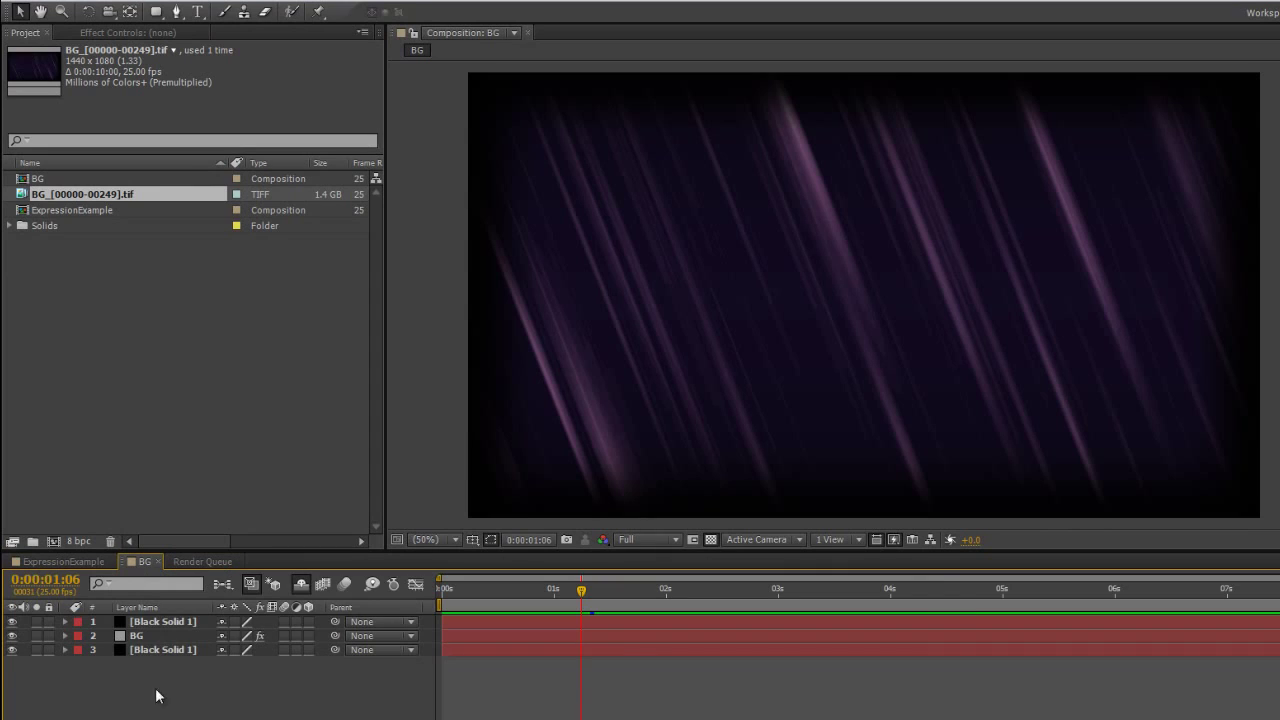
pyautogui.click(69, 563)
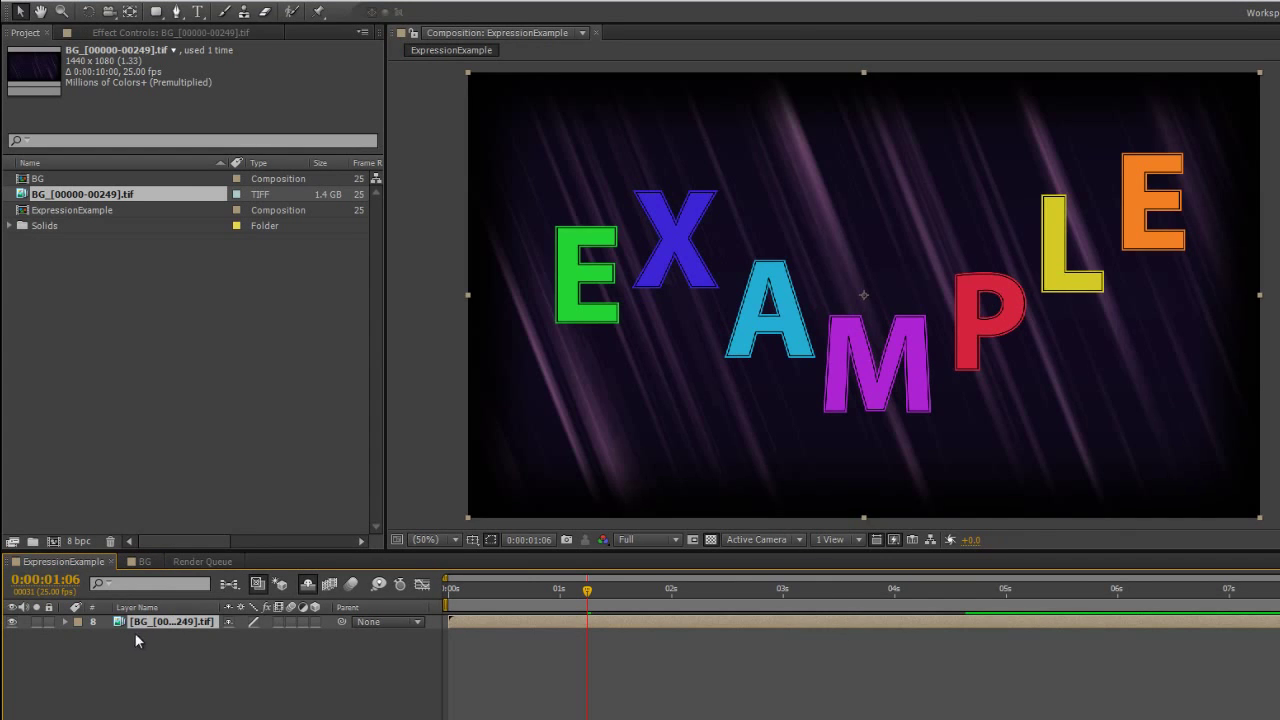
pyautogui.click(145, 562)
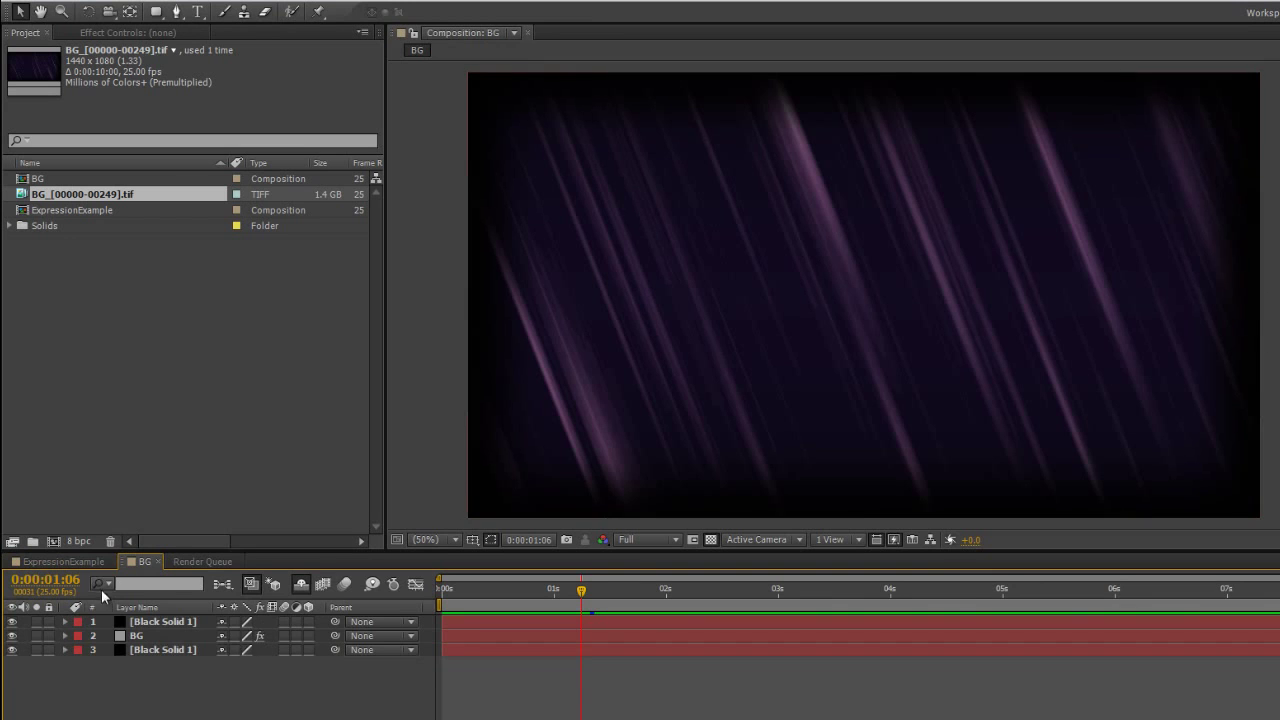
pyautogui.click(78, 562)
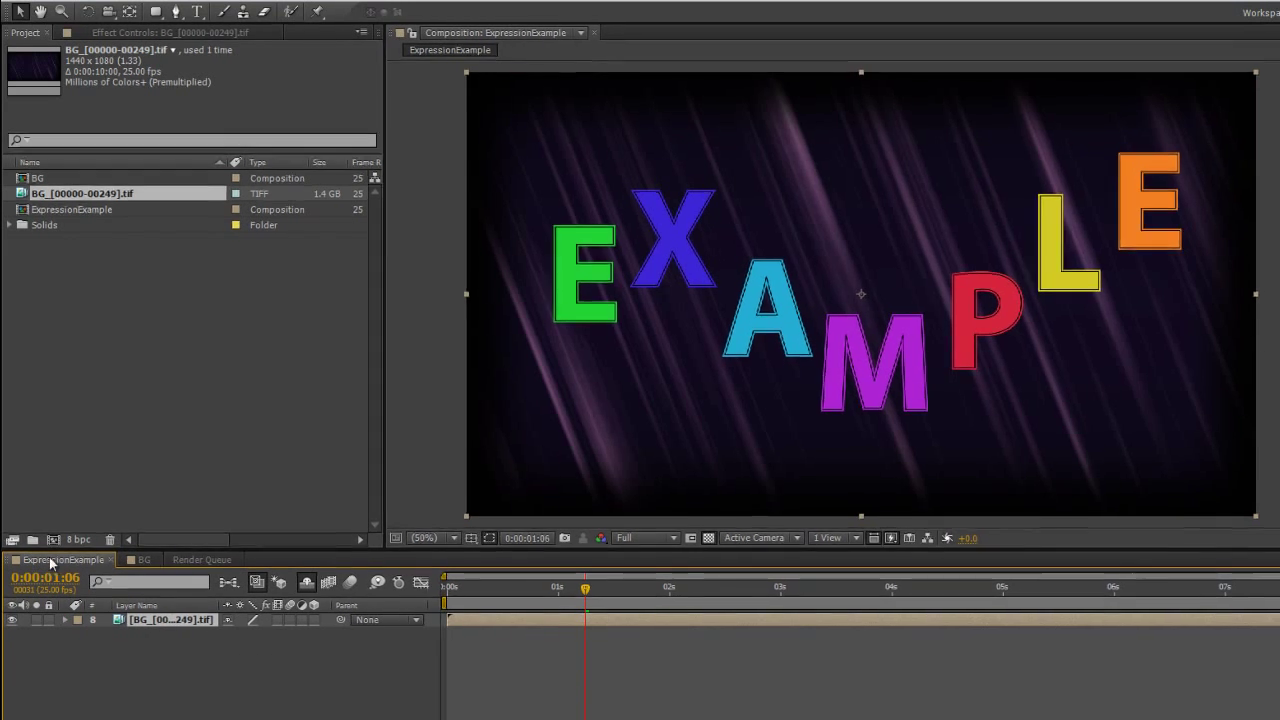
pyautogui.click(293, 558)
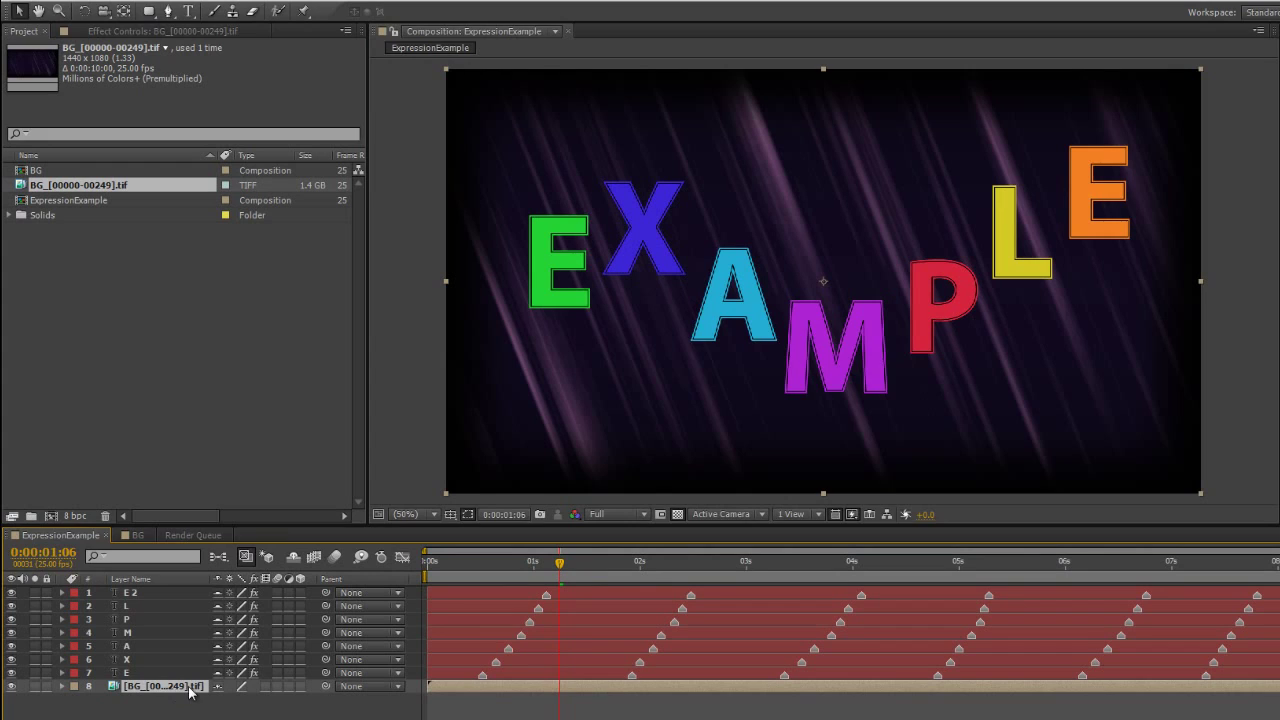
pyautogui.hotkey('ctrl', 'alt', 'l')
pyautogui.press('space')
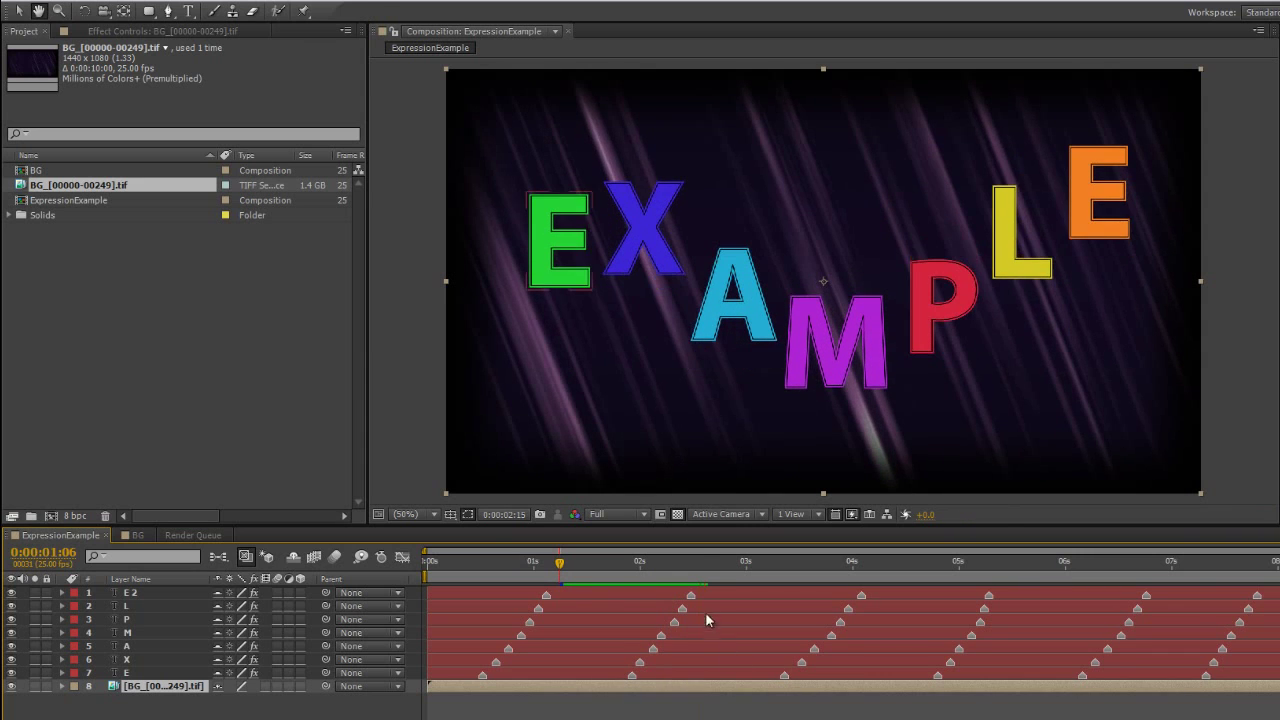
# - Preview the animation from about 0:00:01:15, then solo the BG TIFF sequence layer and preview it alone
pyautogui.moveTo(706, 563); pyautogui.dragTo(581, 572)
pyautogui.press('space')
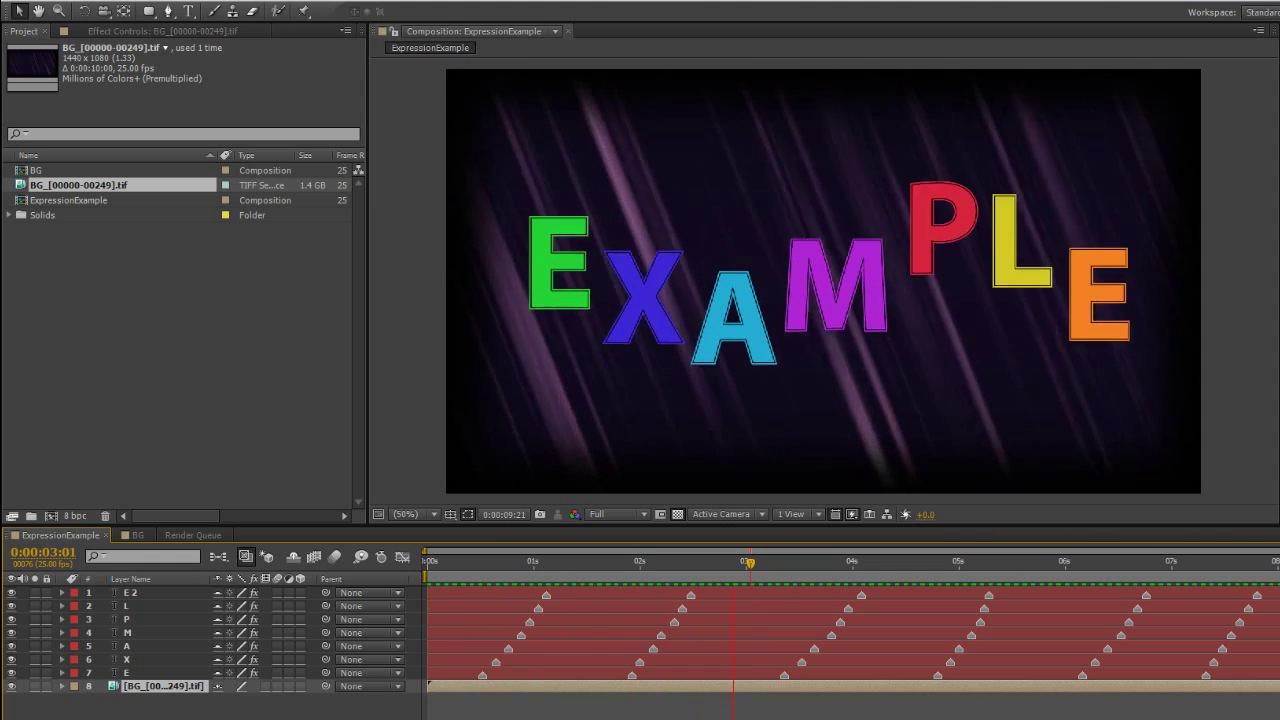
pyautogui.press('space')
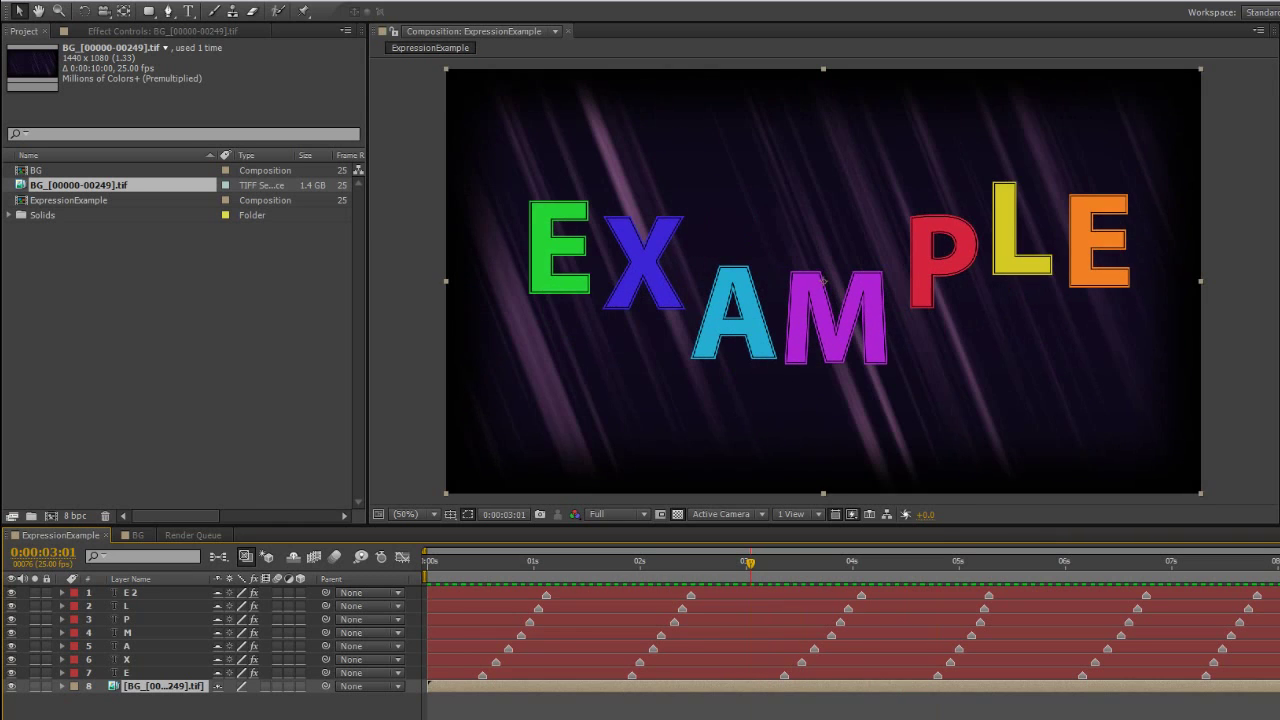
pyautogui.click(35, 686)
pyautogui.press('space')
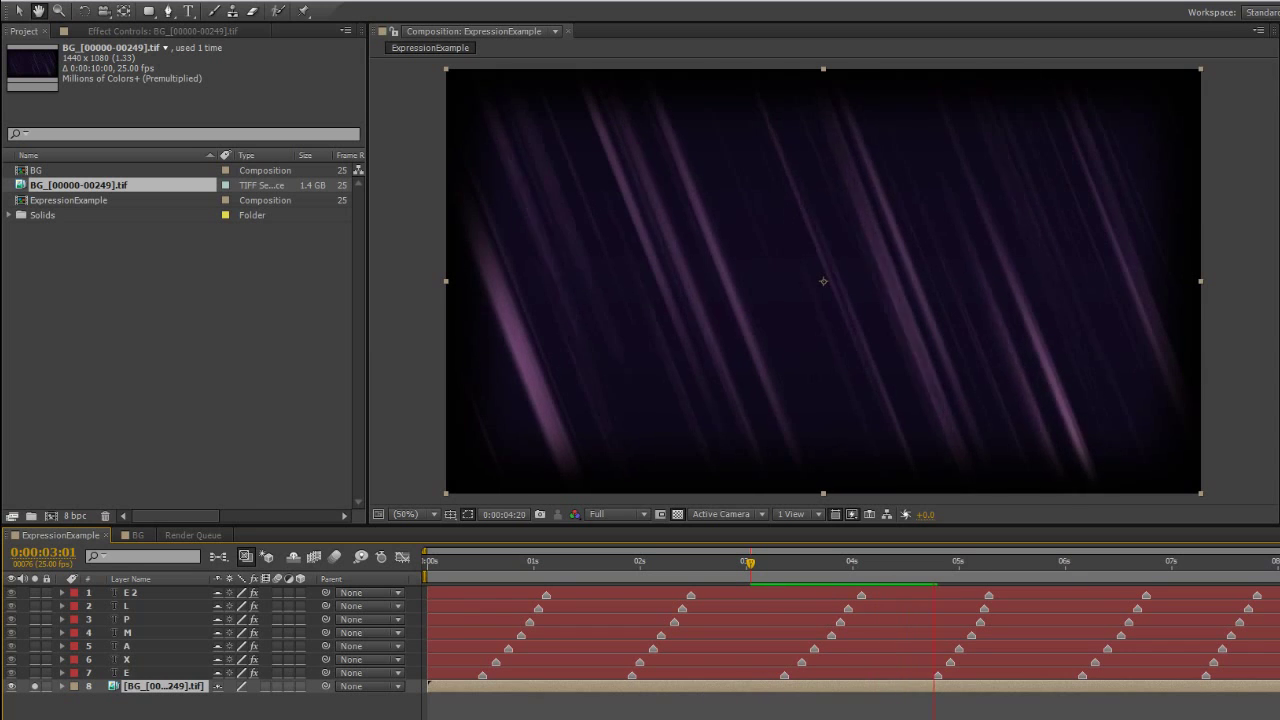
# - Stop the preview and go to 0:00:02:00 in the BG composition
pyautogui.click(138, 535)
pyautogui.click(138, 535)
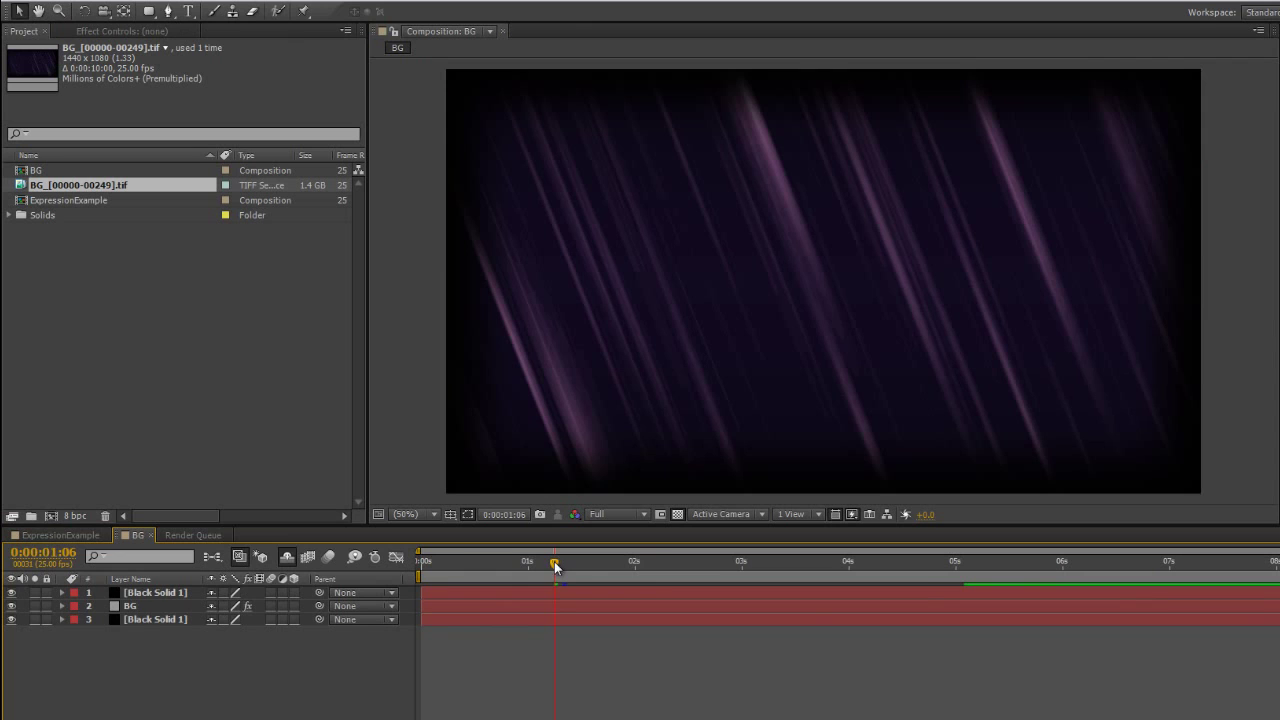
pyautogui.moveTo(556, 566); pyautogui.dragTo(634, 564)
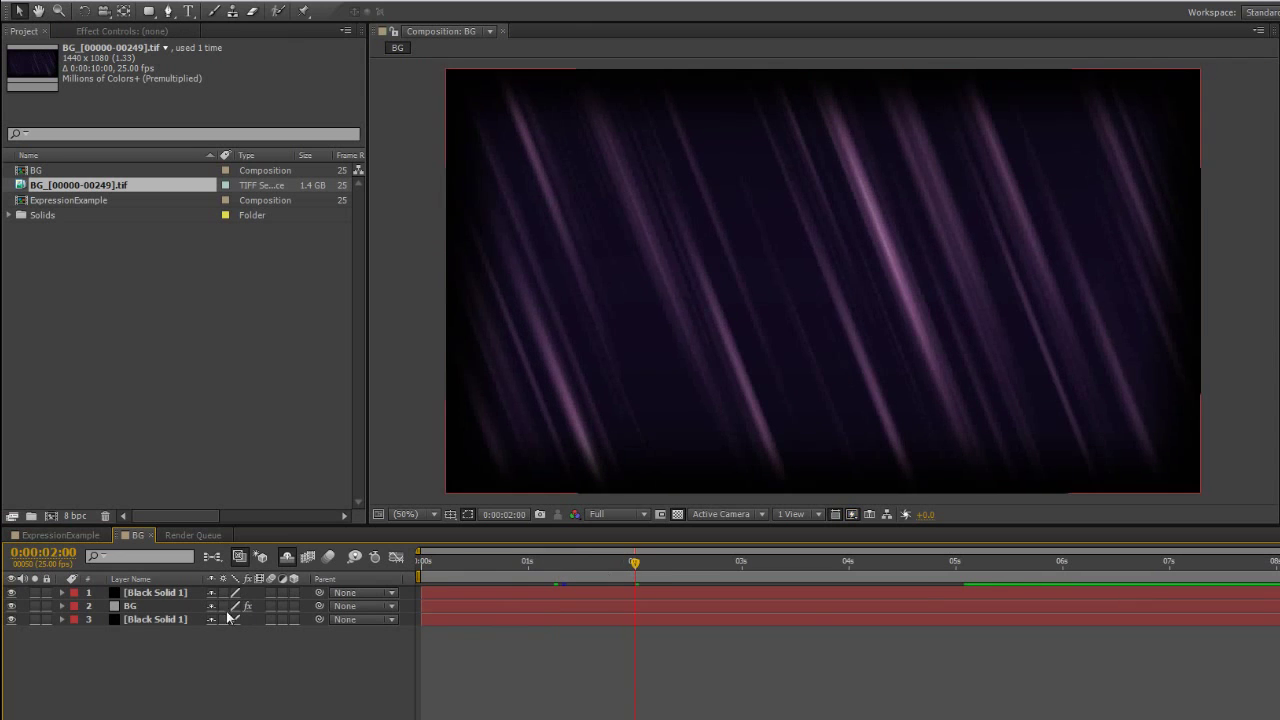
# - Reveal the BG layer's Fractal Noise, Levels and Directional Blur effects, then collapse them again
pyautogui.click(140, 607)
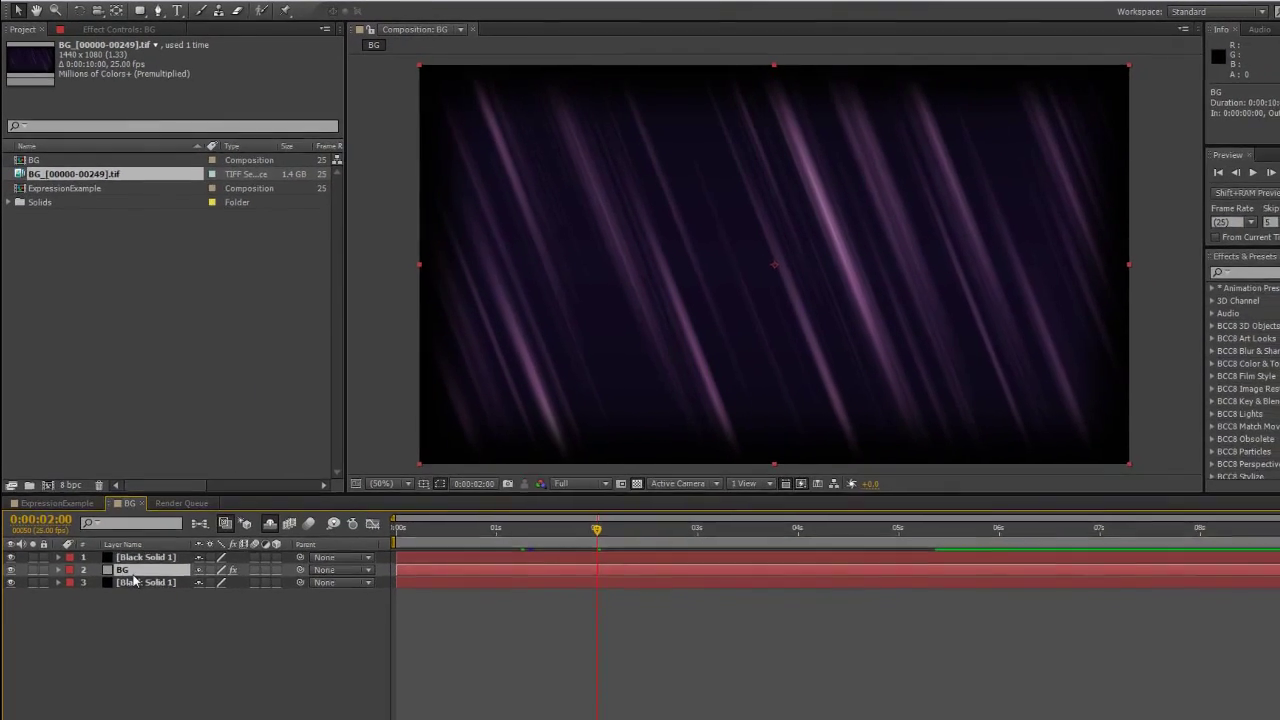
pyautogui.press('u')
pyautogui.press('u')
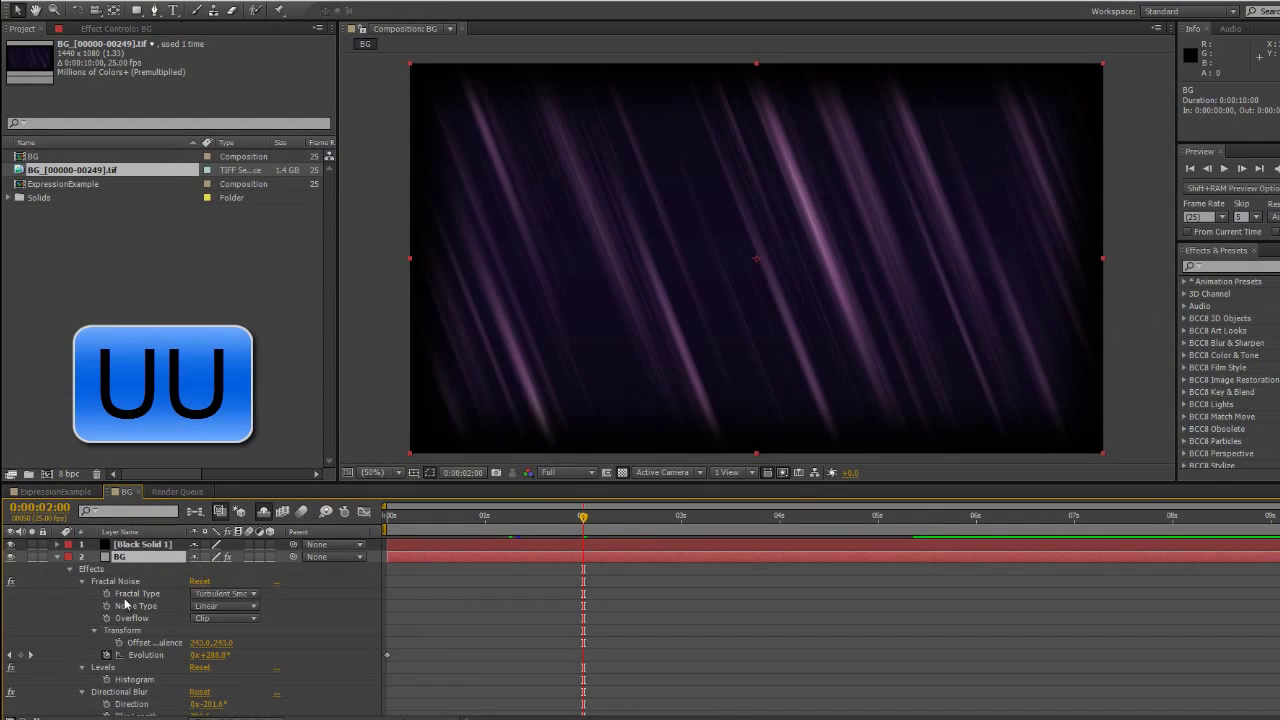
pyautogui.press('u')
pyautogui.press('u')
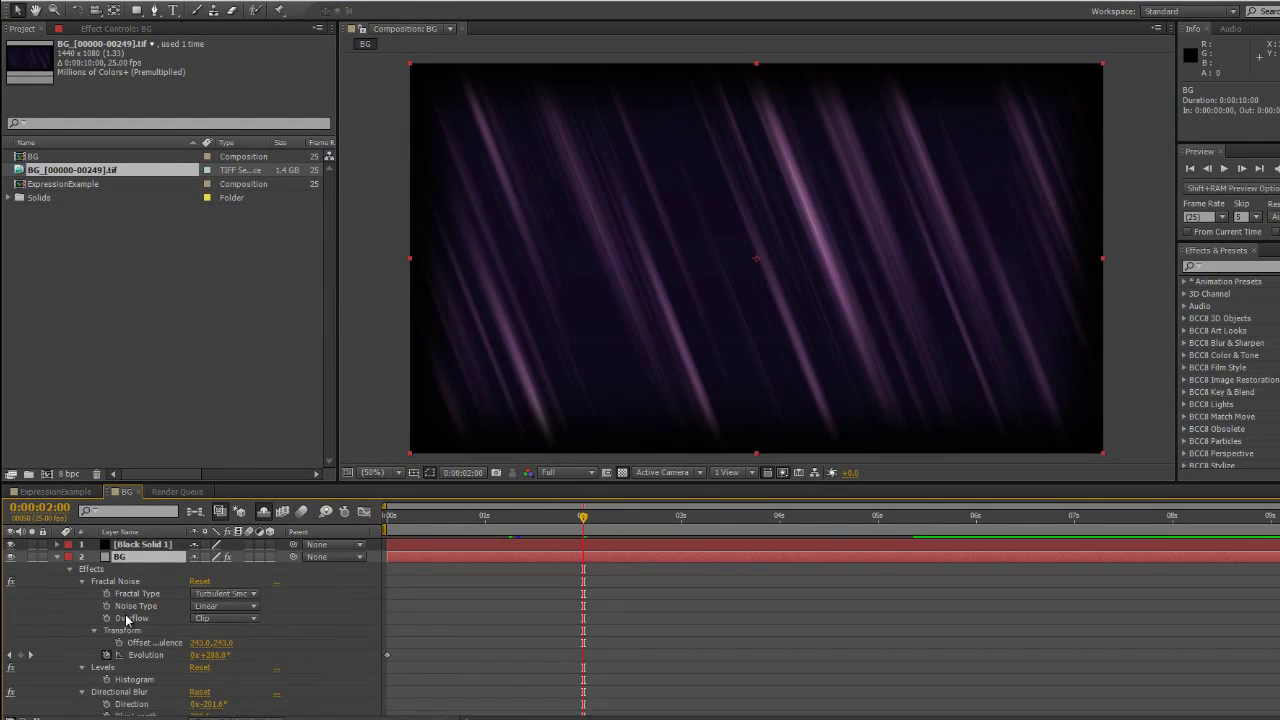
pyautogui.click(55, 491)
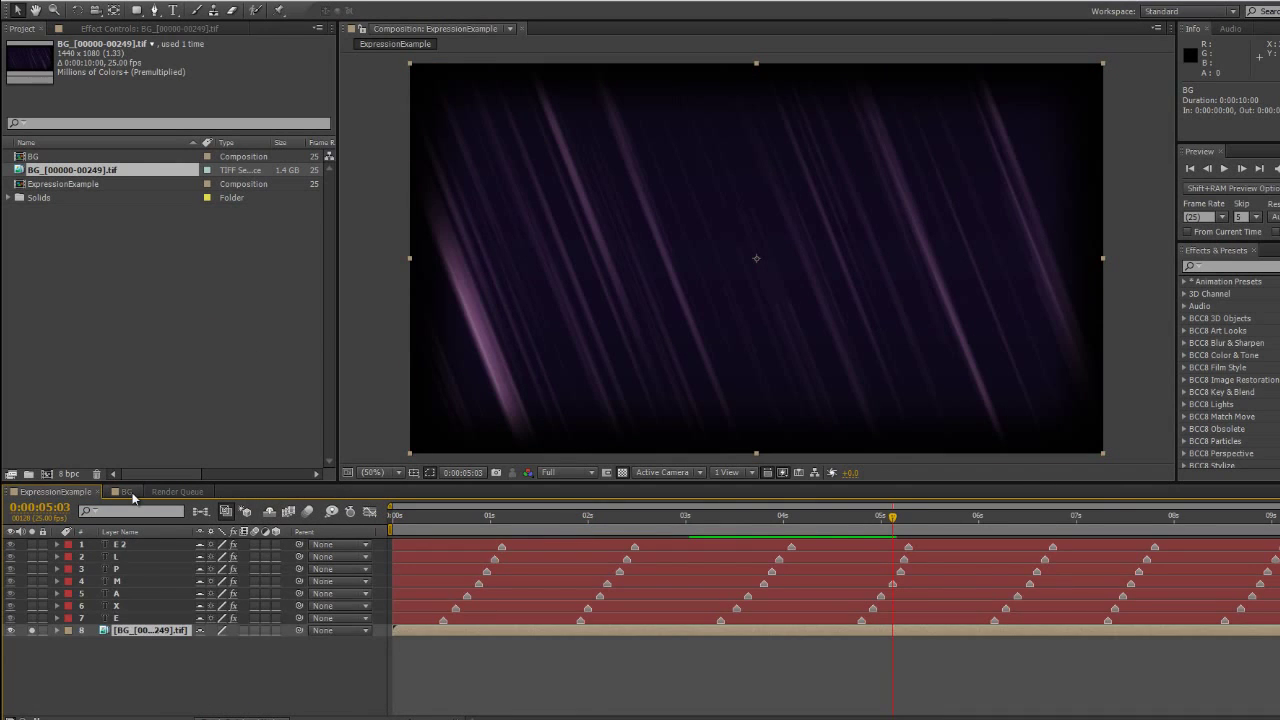
pyautogui.click(127, 491)
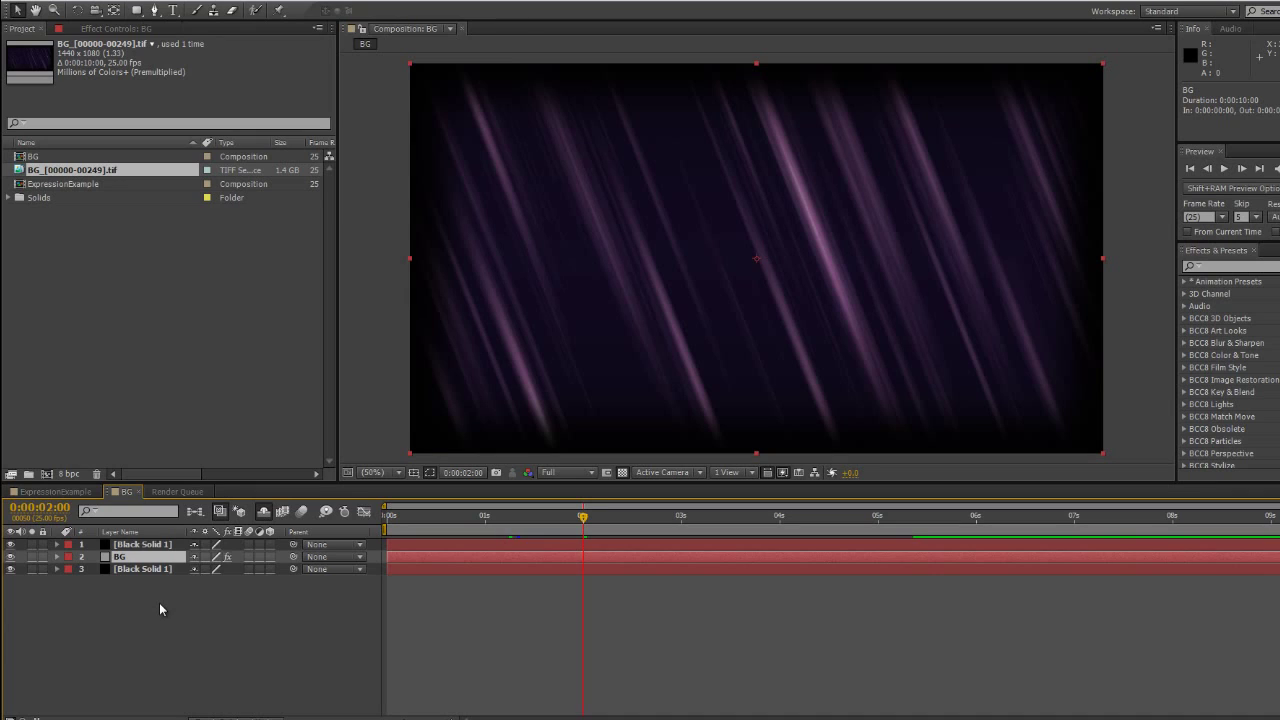
# - Go to 0:00:01:14 in ExpressionExample and toggle the rendered BG layer's visibility off and on
pyautogui.click(50, 493)
pyautogui.moveTo(893, 518); pyautogui.dragTo(951, 536)
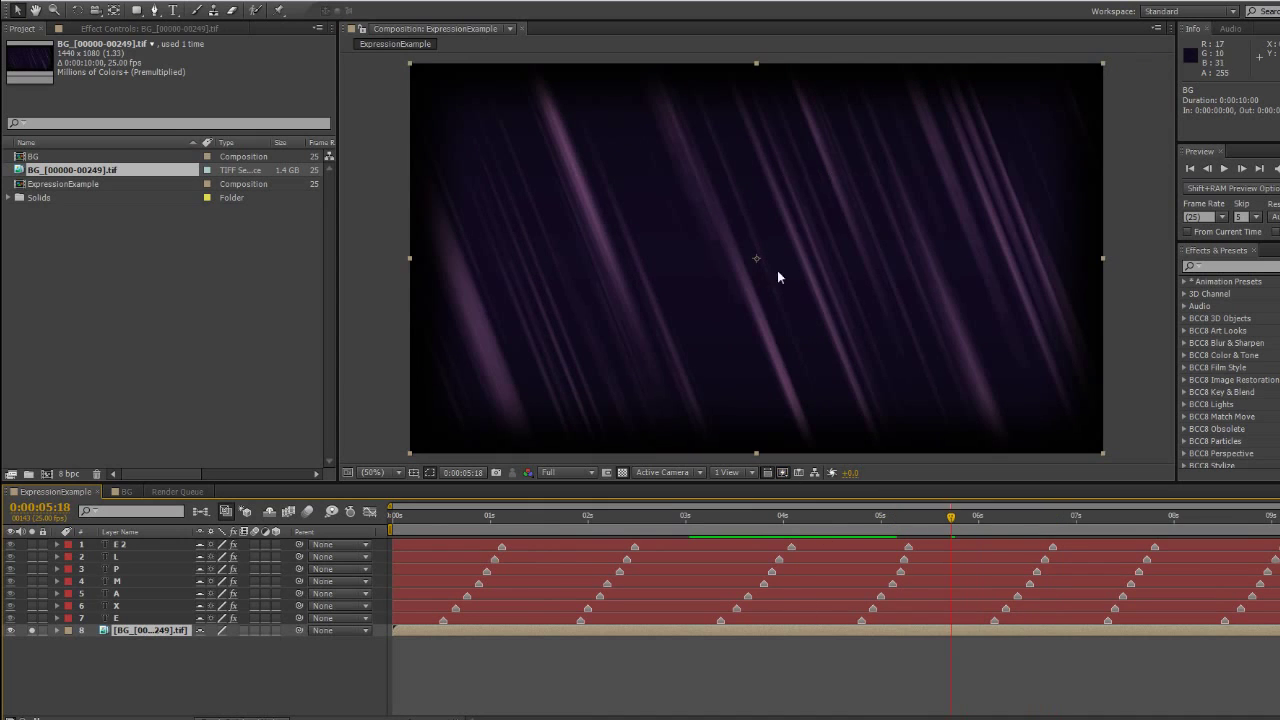
pyautogui.click(11, 631)
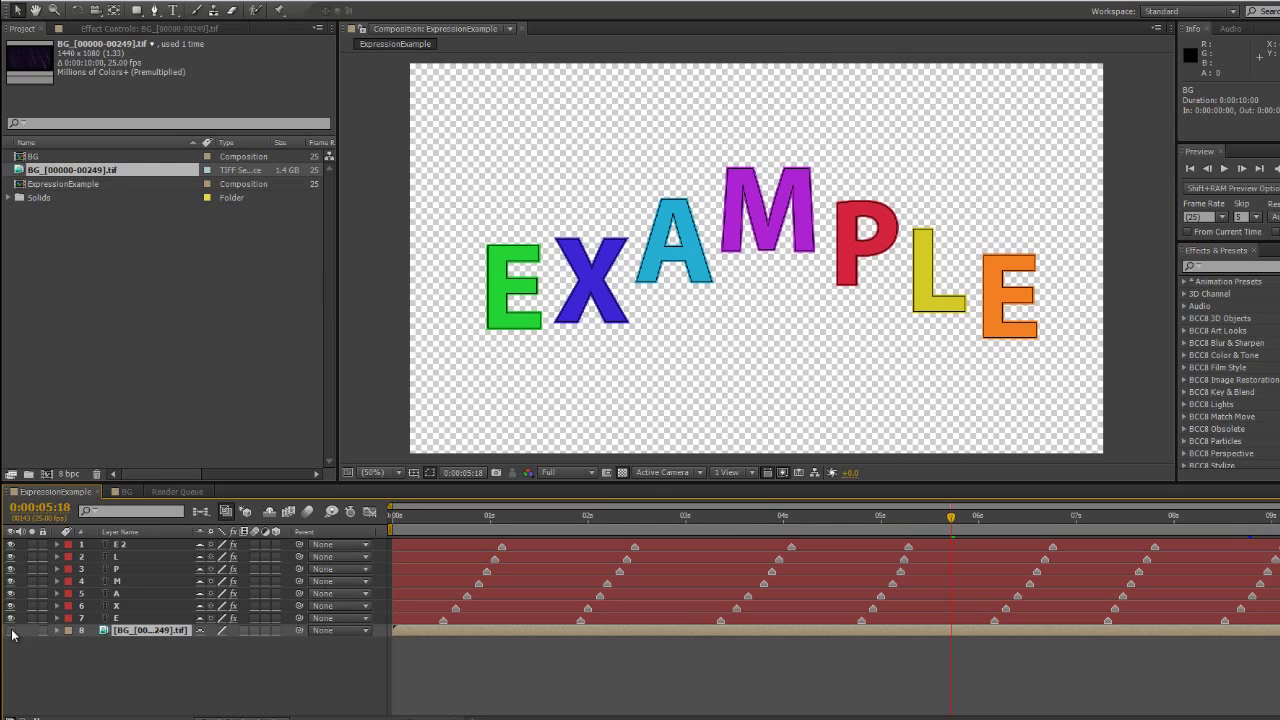
pyautogui.click(11, 631)
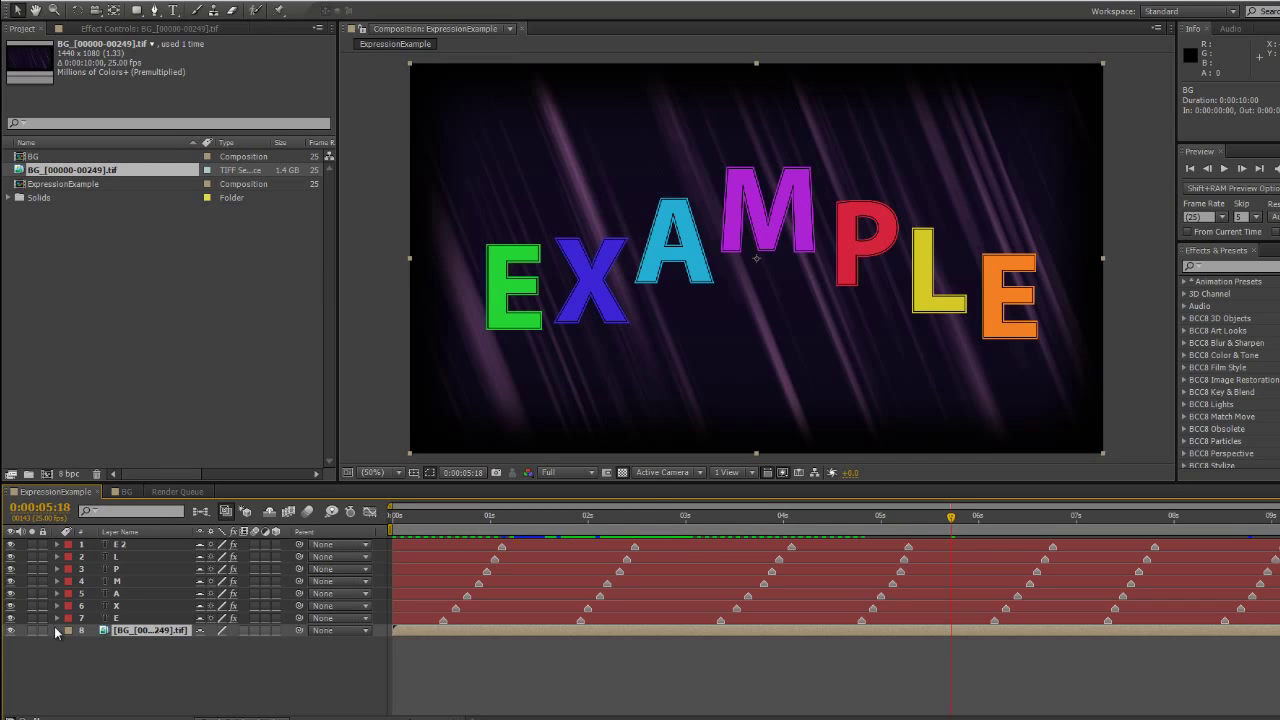